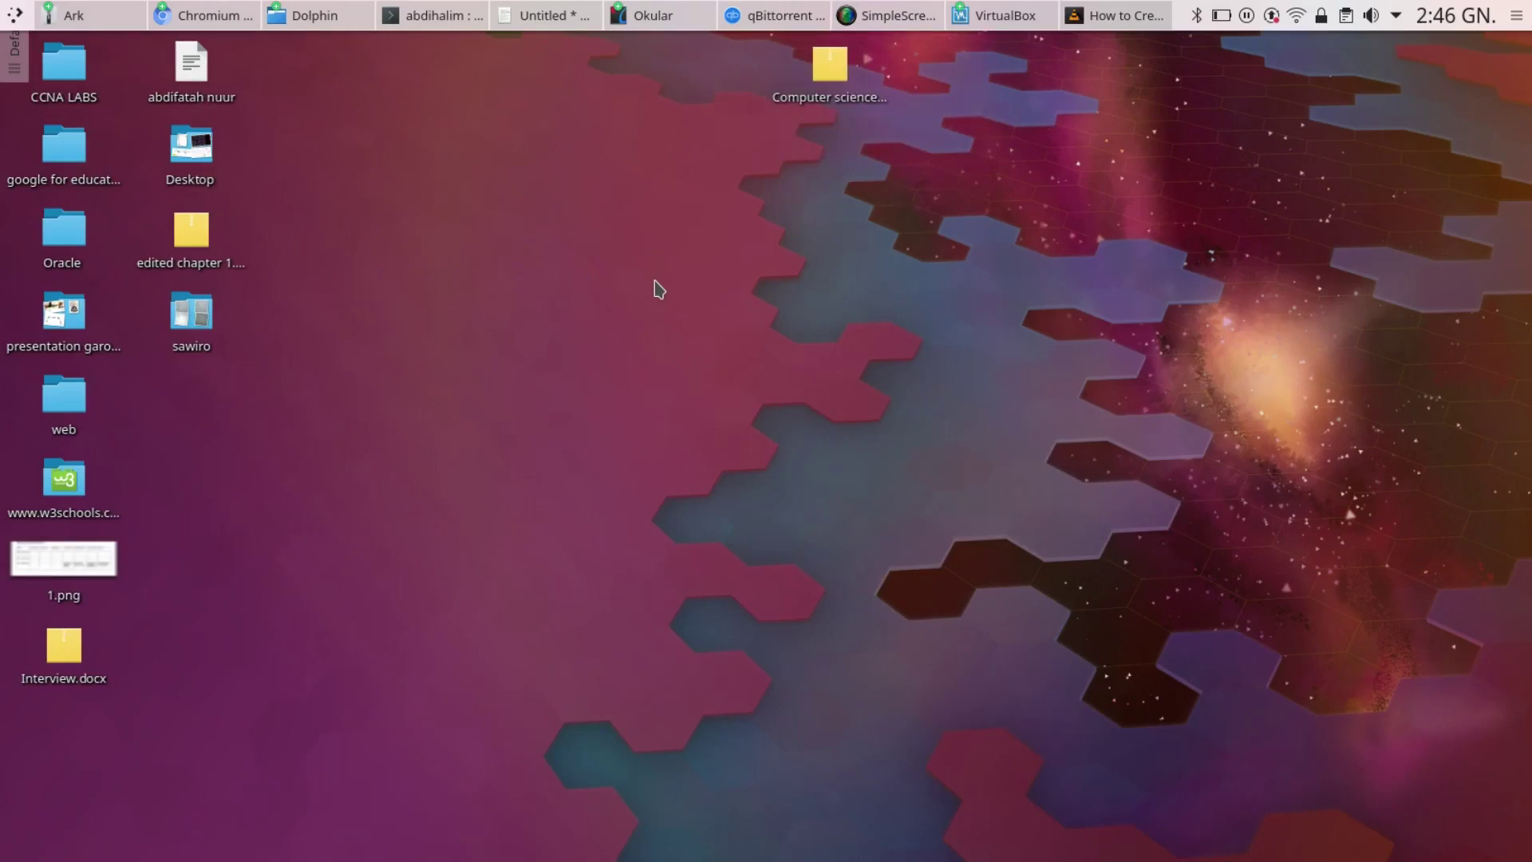
Switch to the windows7 VM and minimize Word and Excel to reveal the desktop
left_click(974, 23)
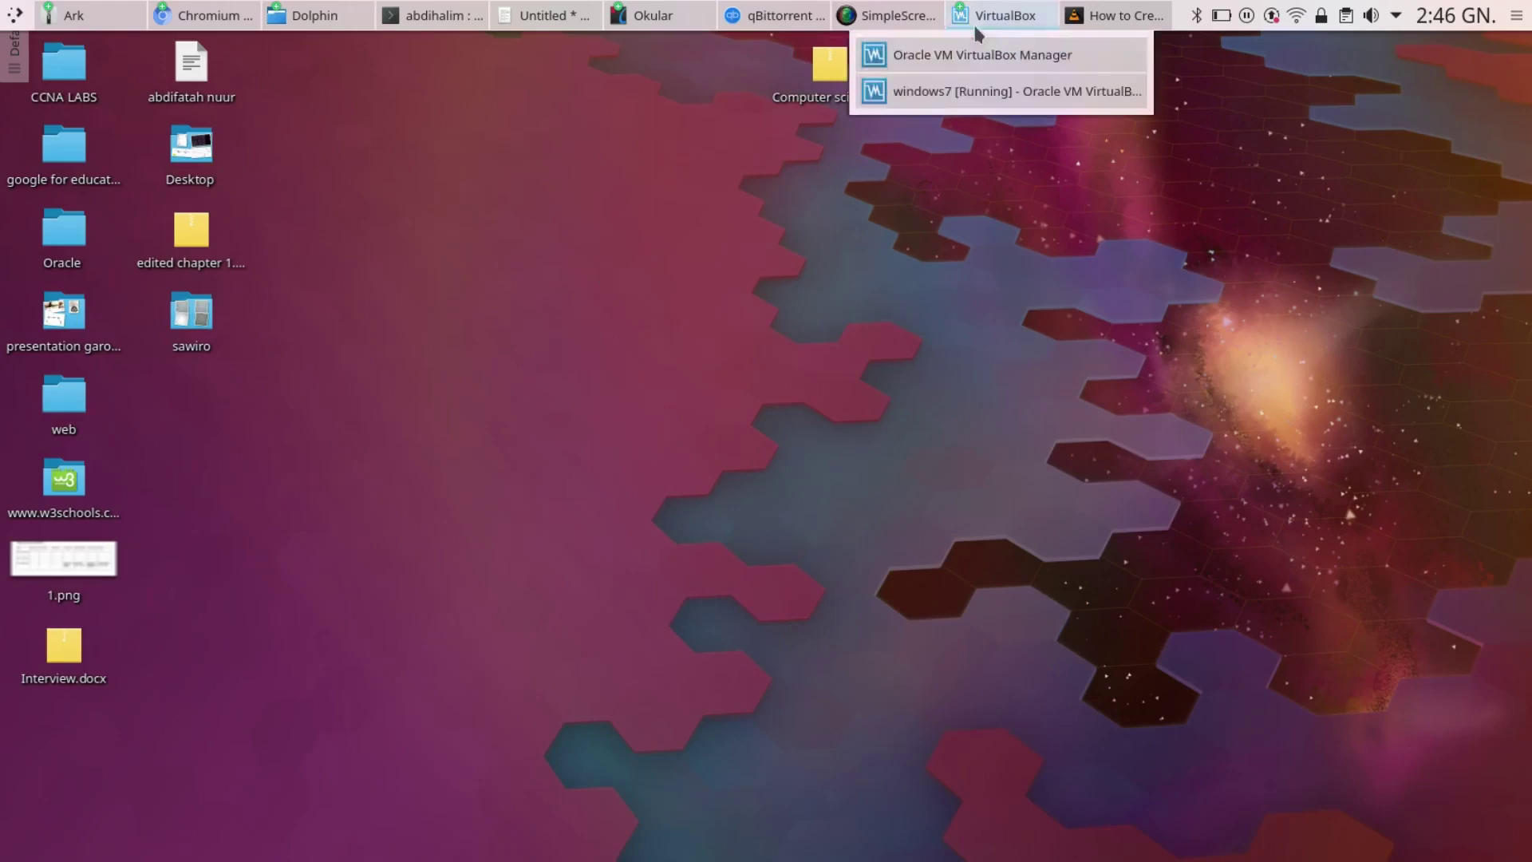
left_click(938, 100)
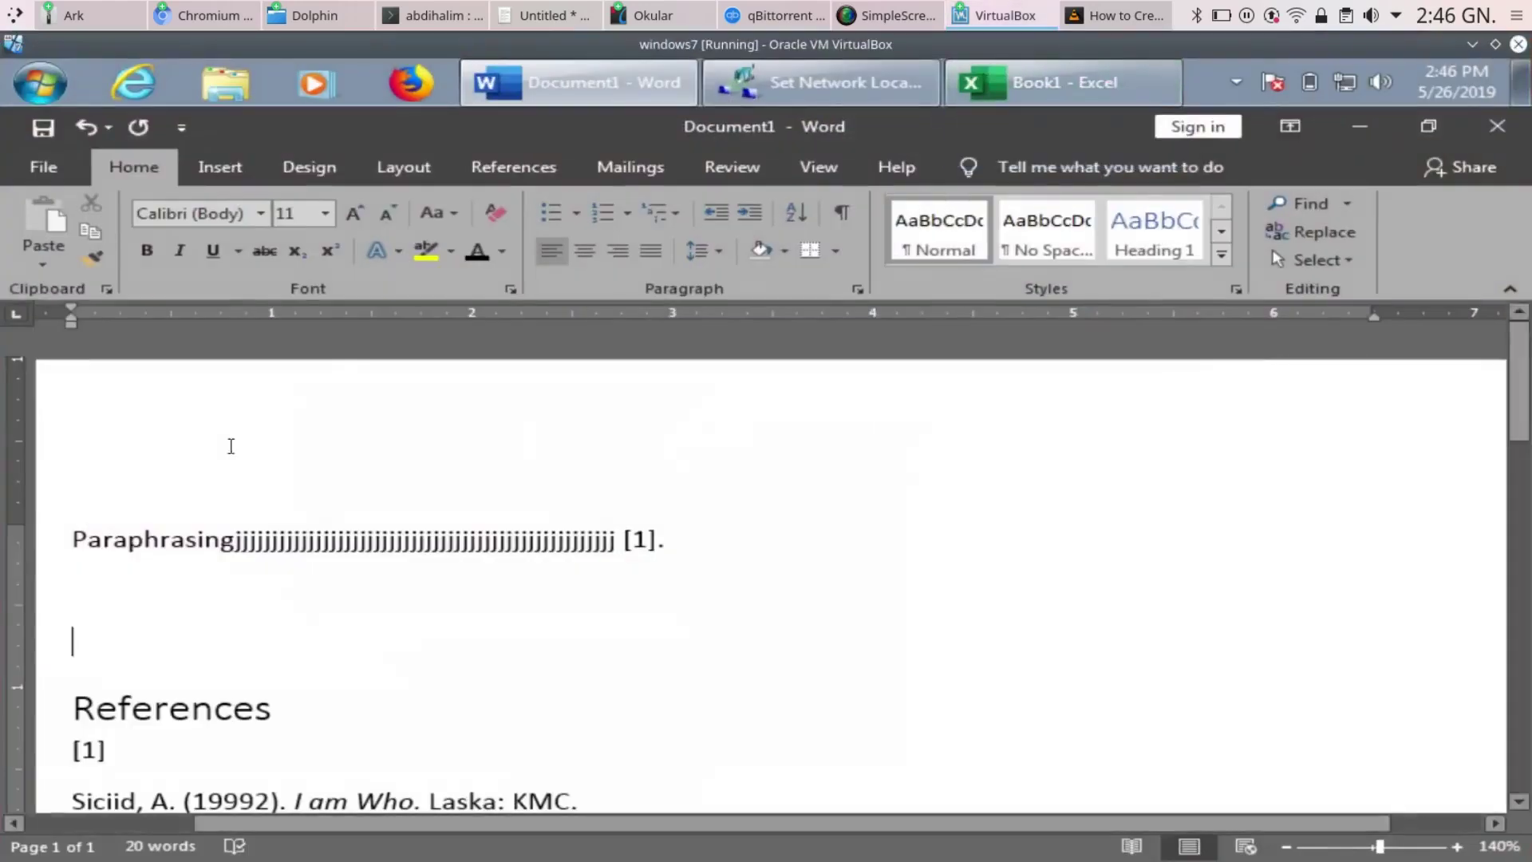
left_click(1351, 126)
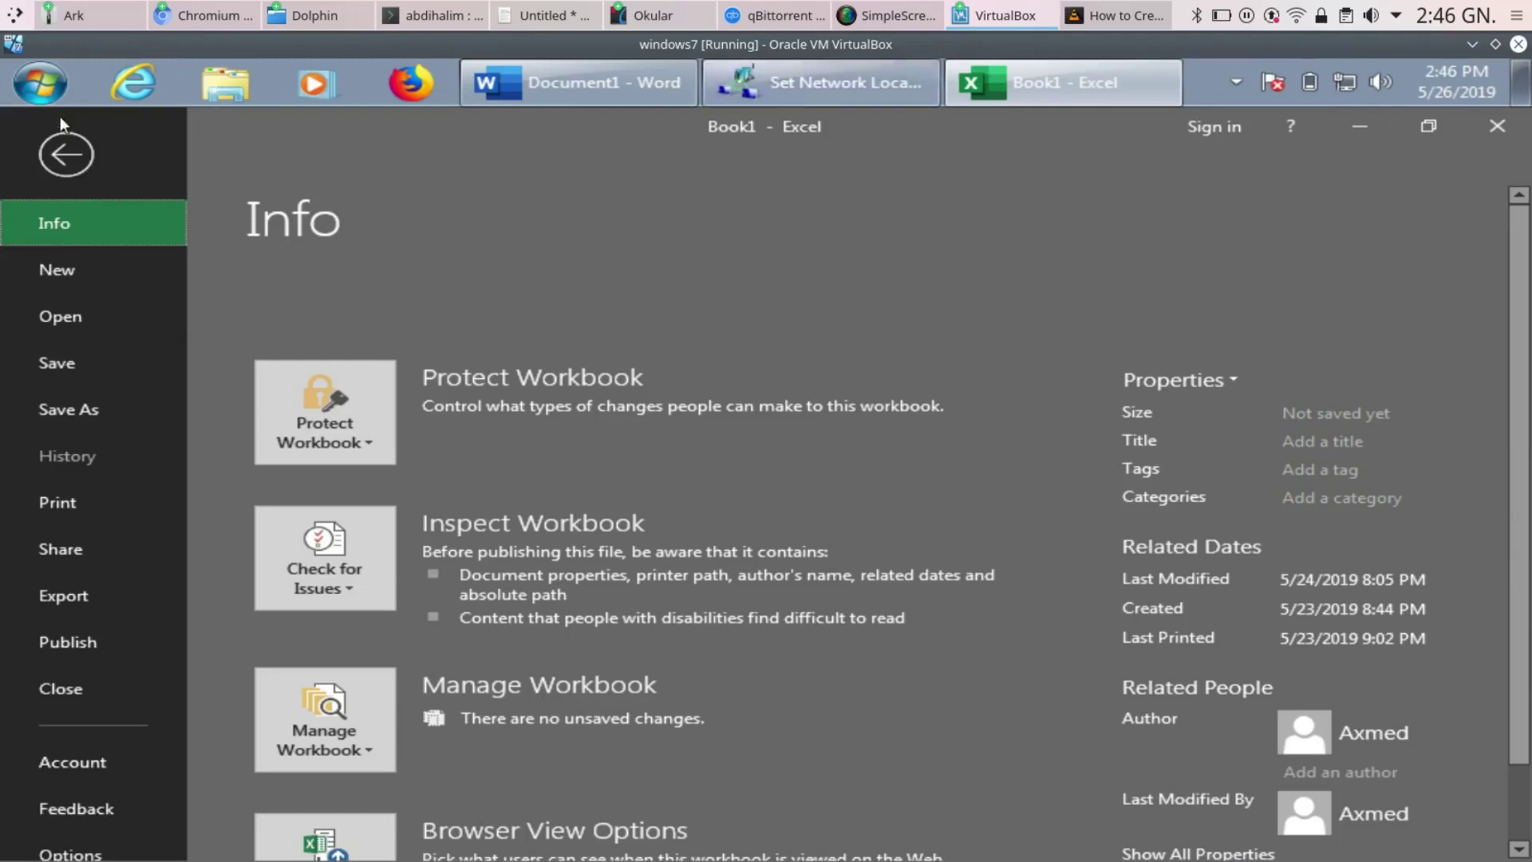
left_click(64, 153)
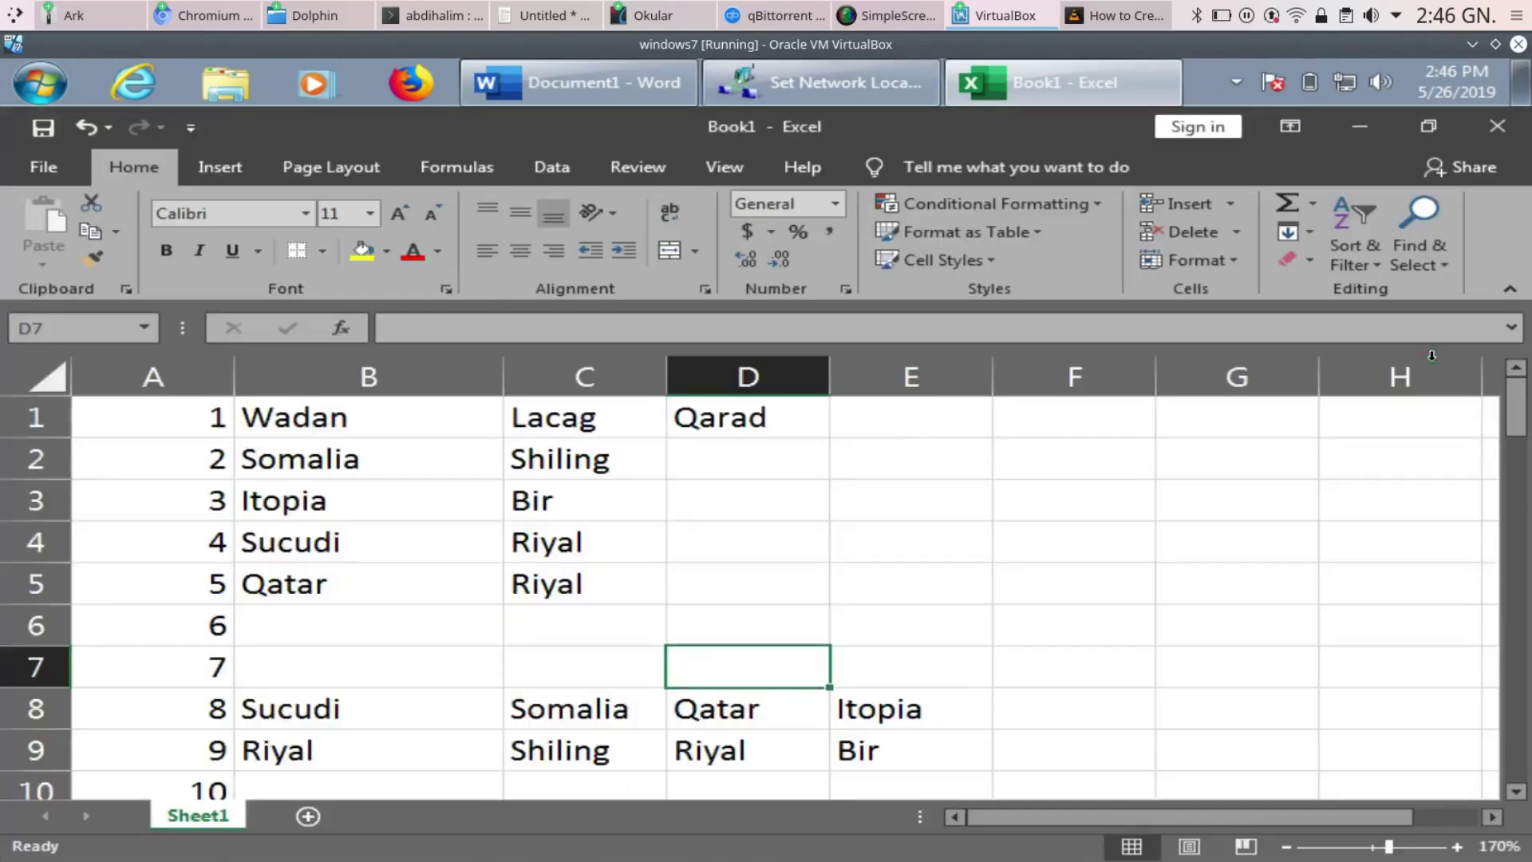
left_click(1355, 128)
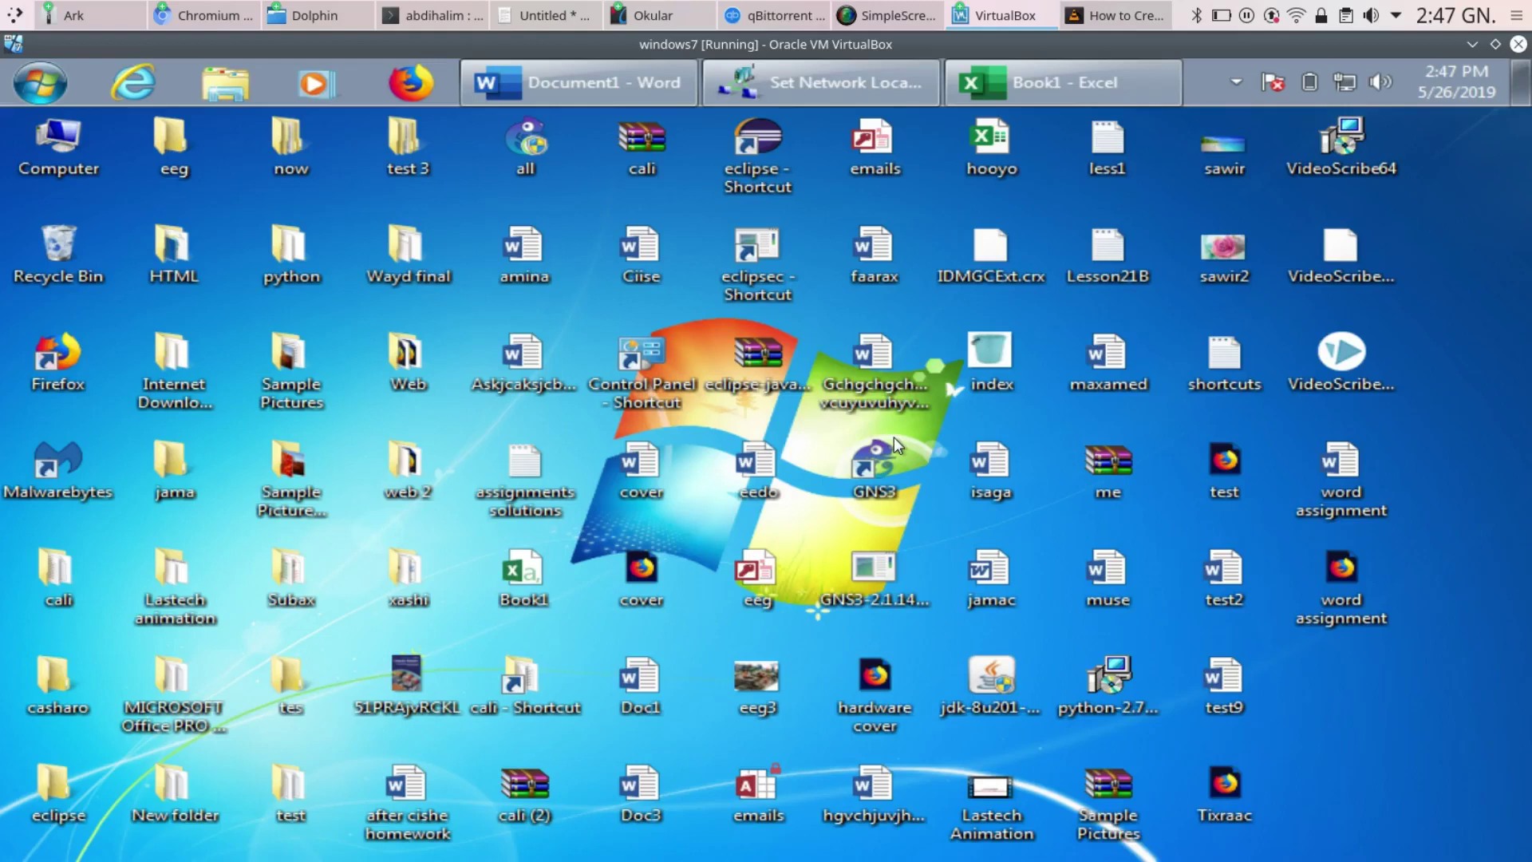
Close Word's Document1 without saving, then bring up the Start menu
left_click(564, 95)
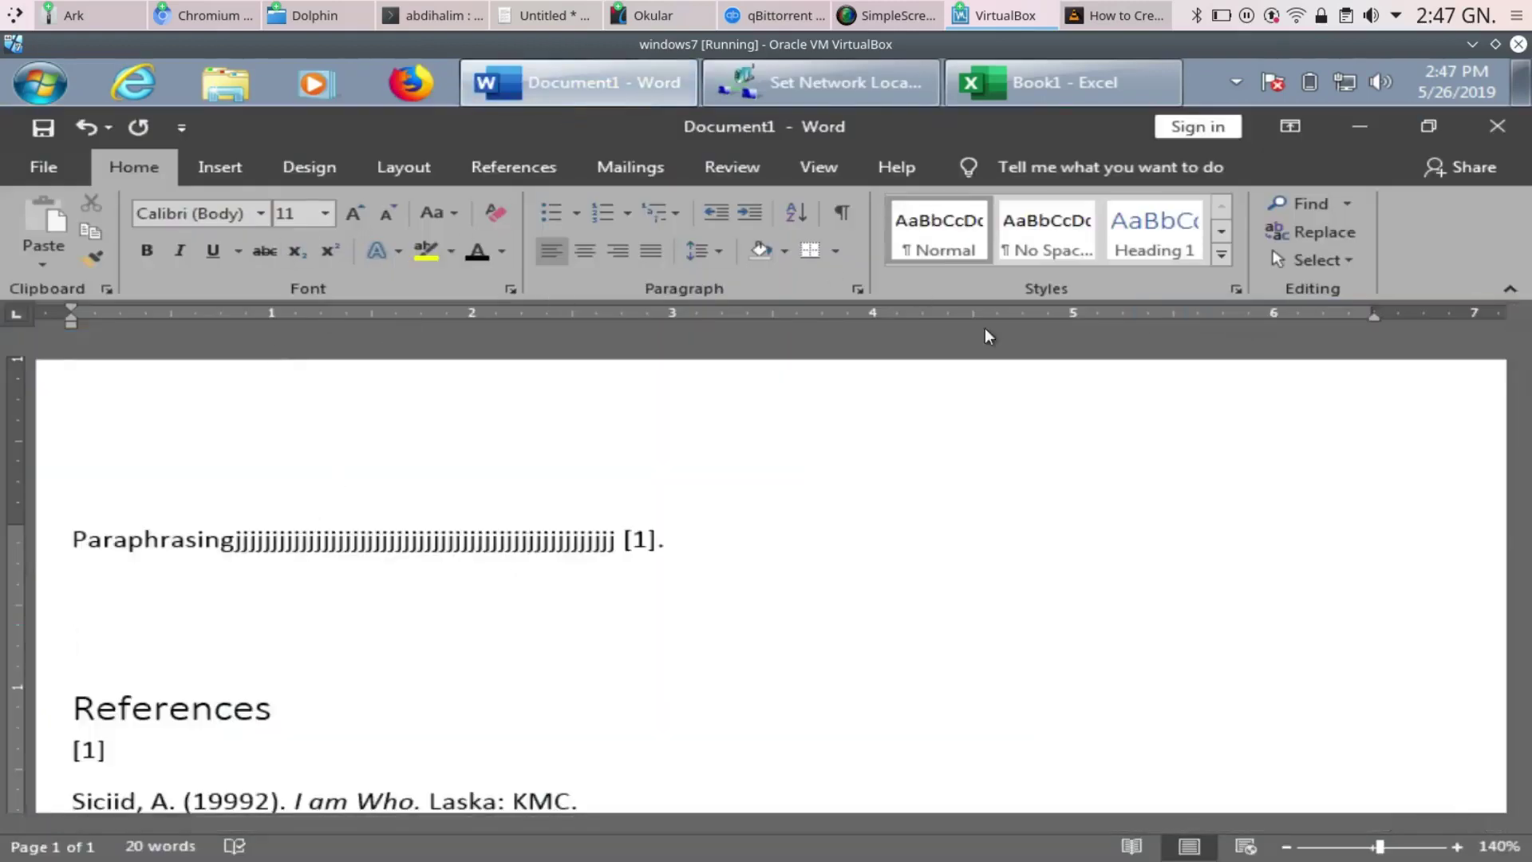
left_click(1507, 138)
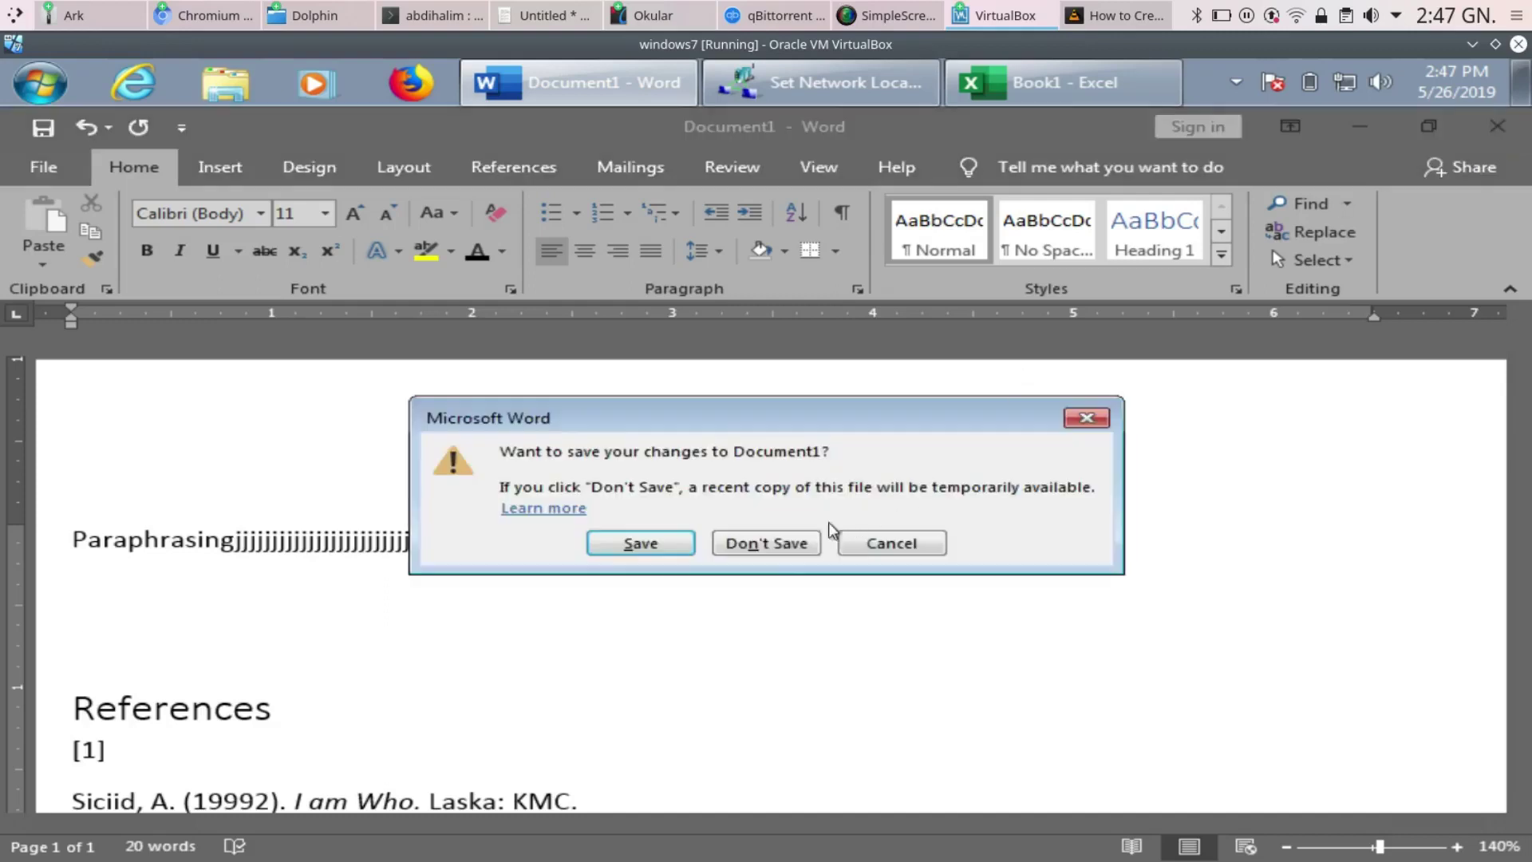
left_click(789, 547)
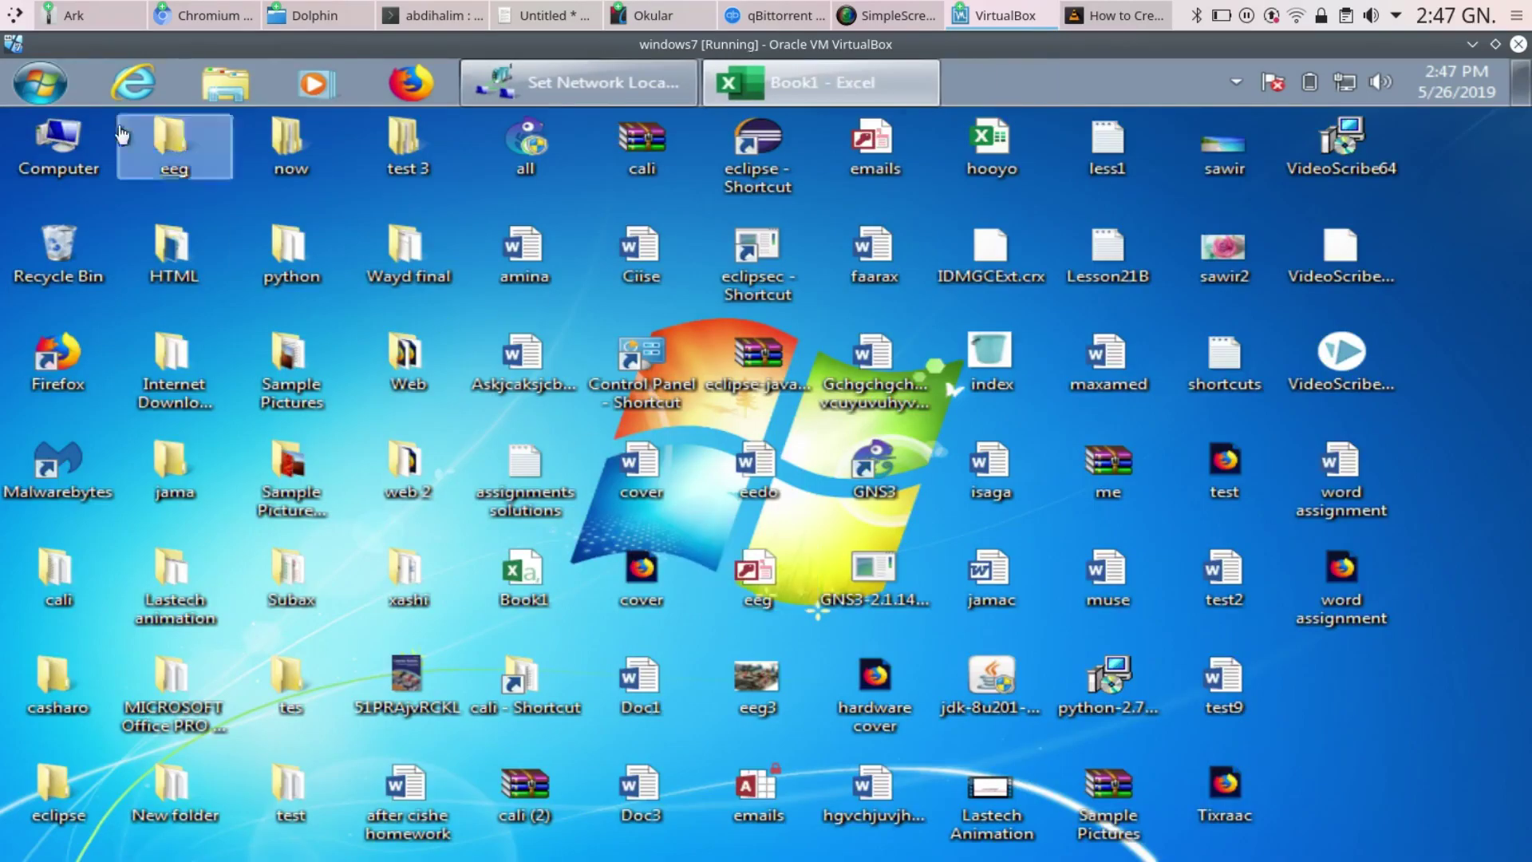
left_click(46, 91)
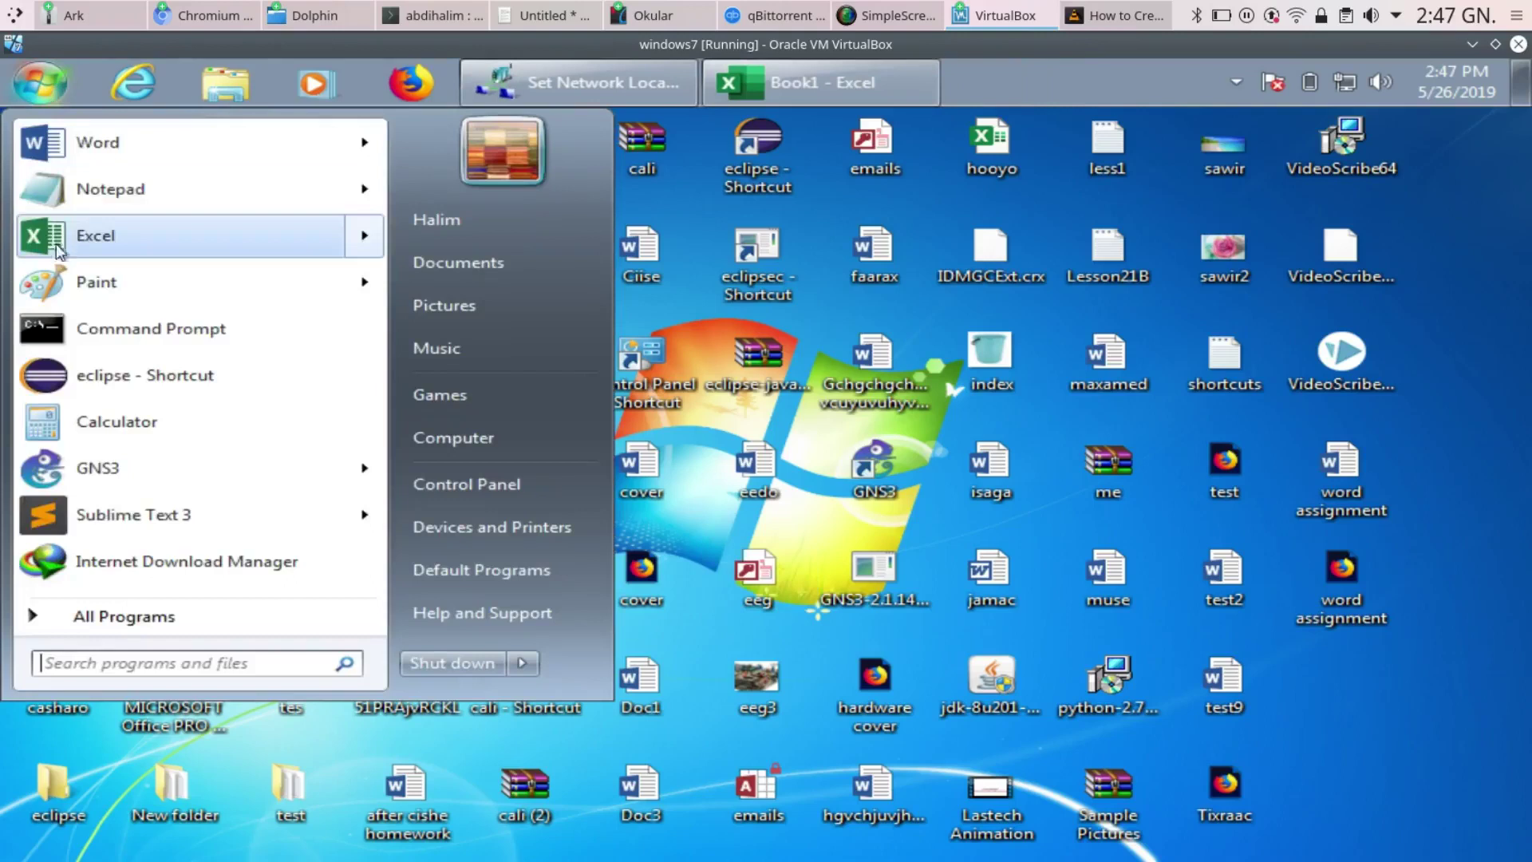
Launch Word with a blank document and go to its File Info page
left_click(75, 148)
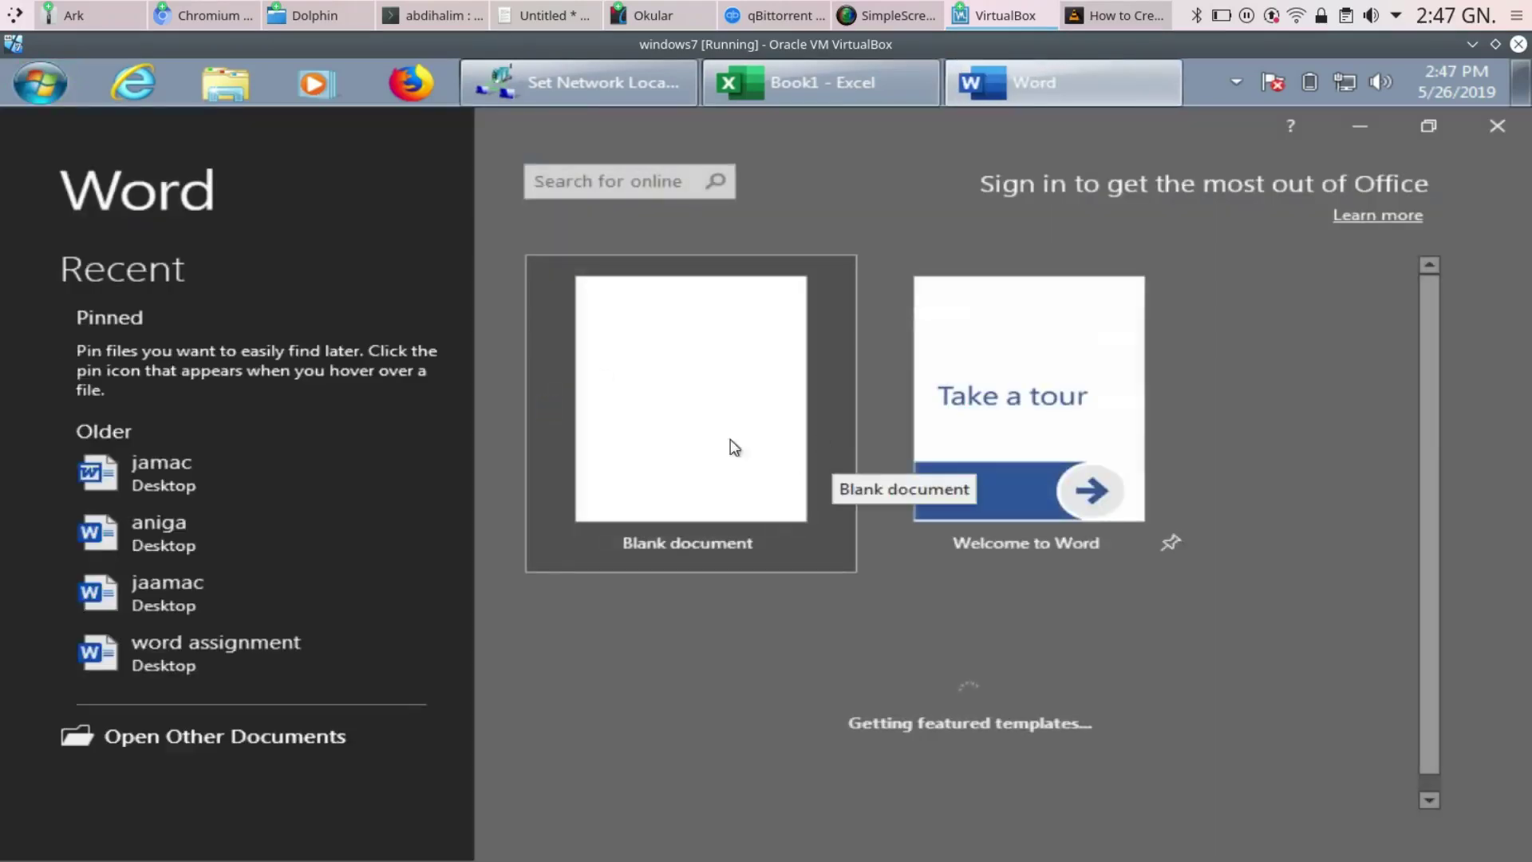
left_click(651, 431)
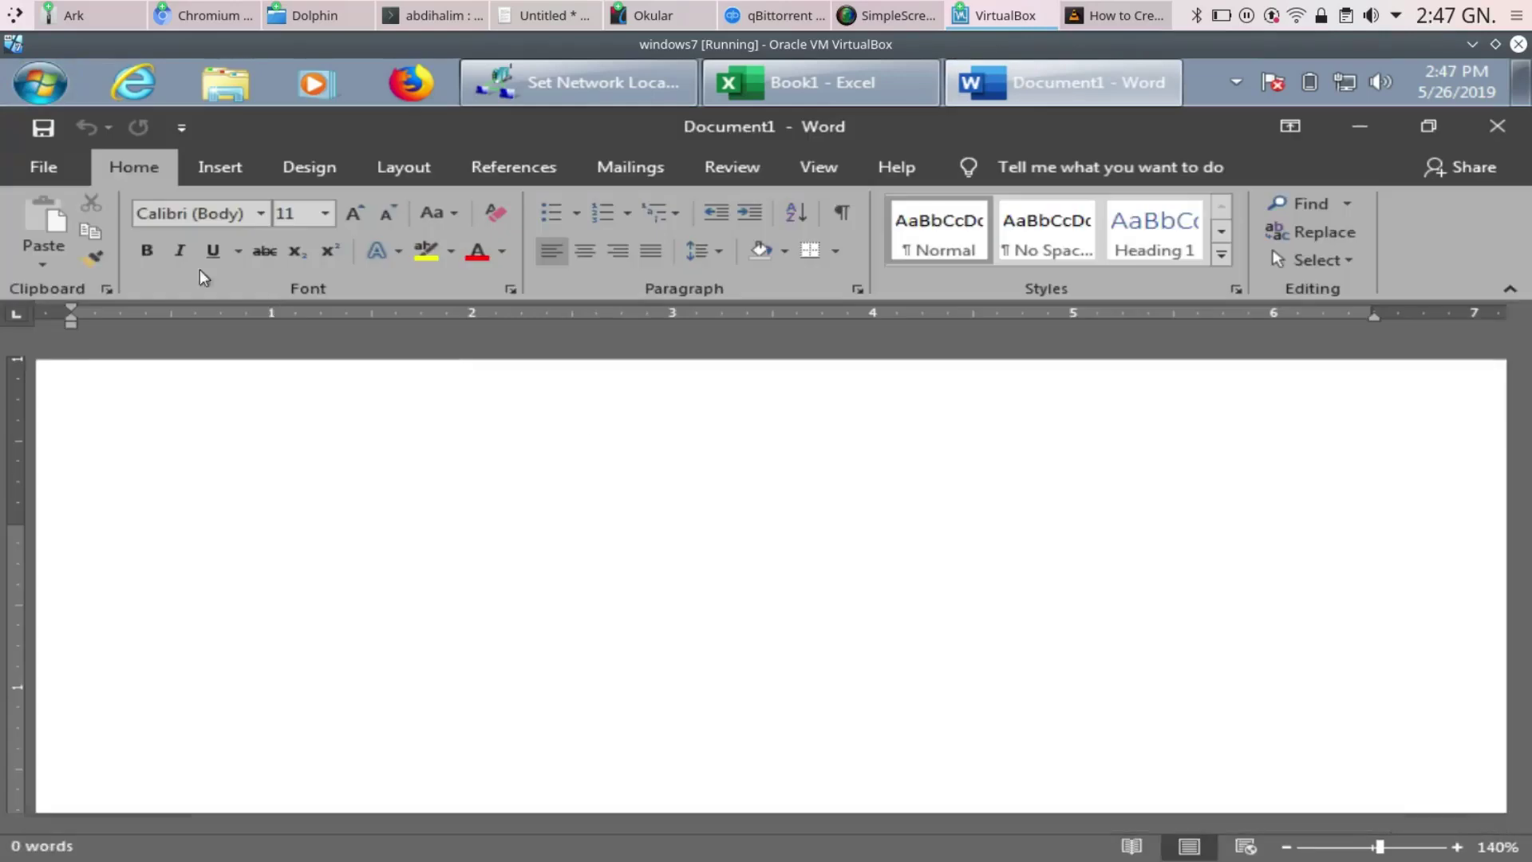
left_click(33, 162)
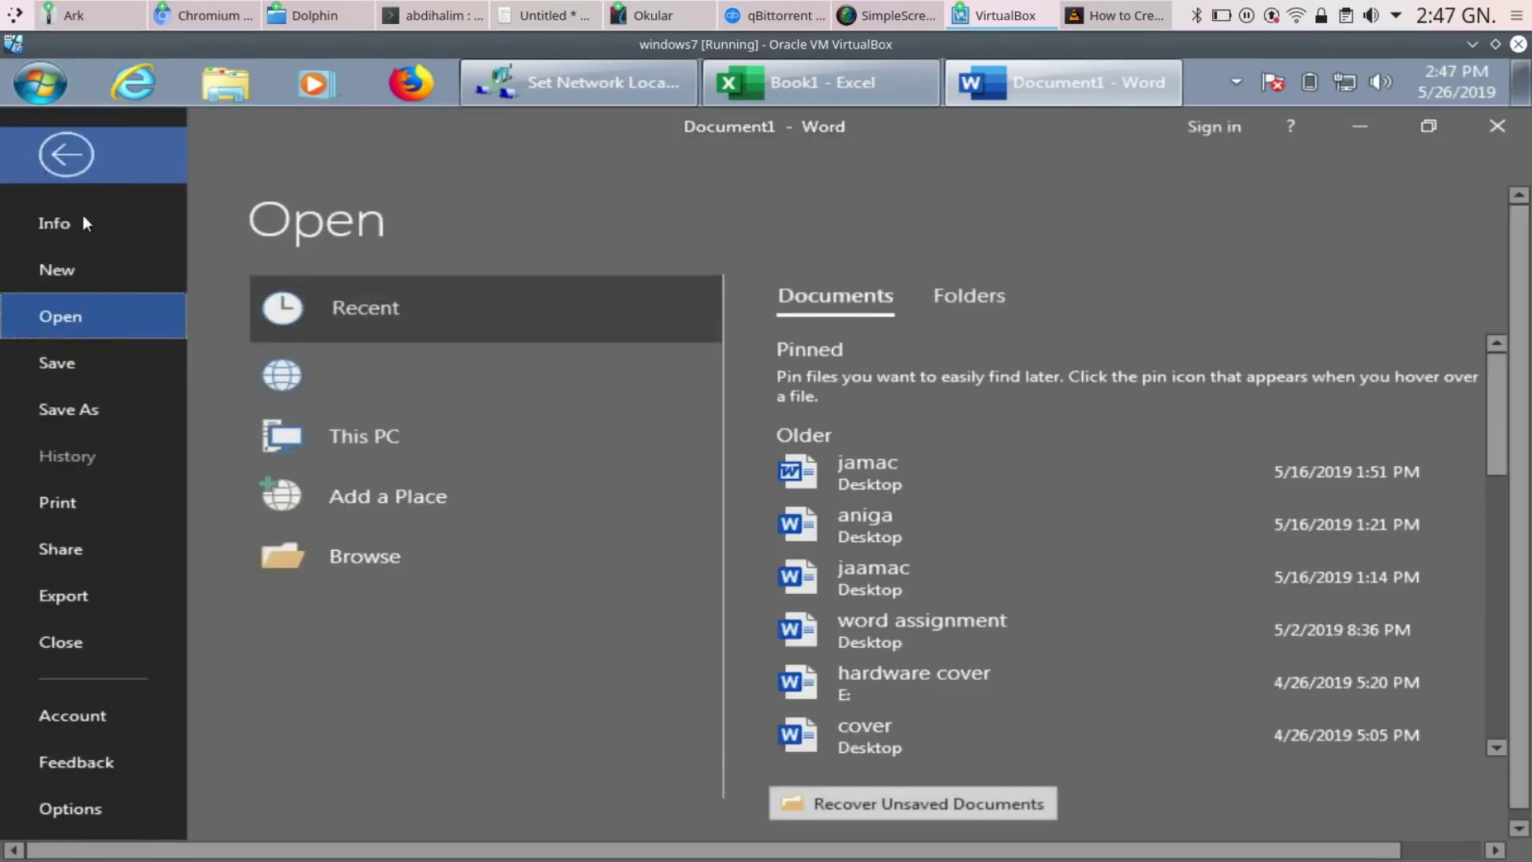
left_click(42, 229)
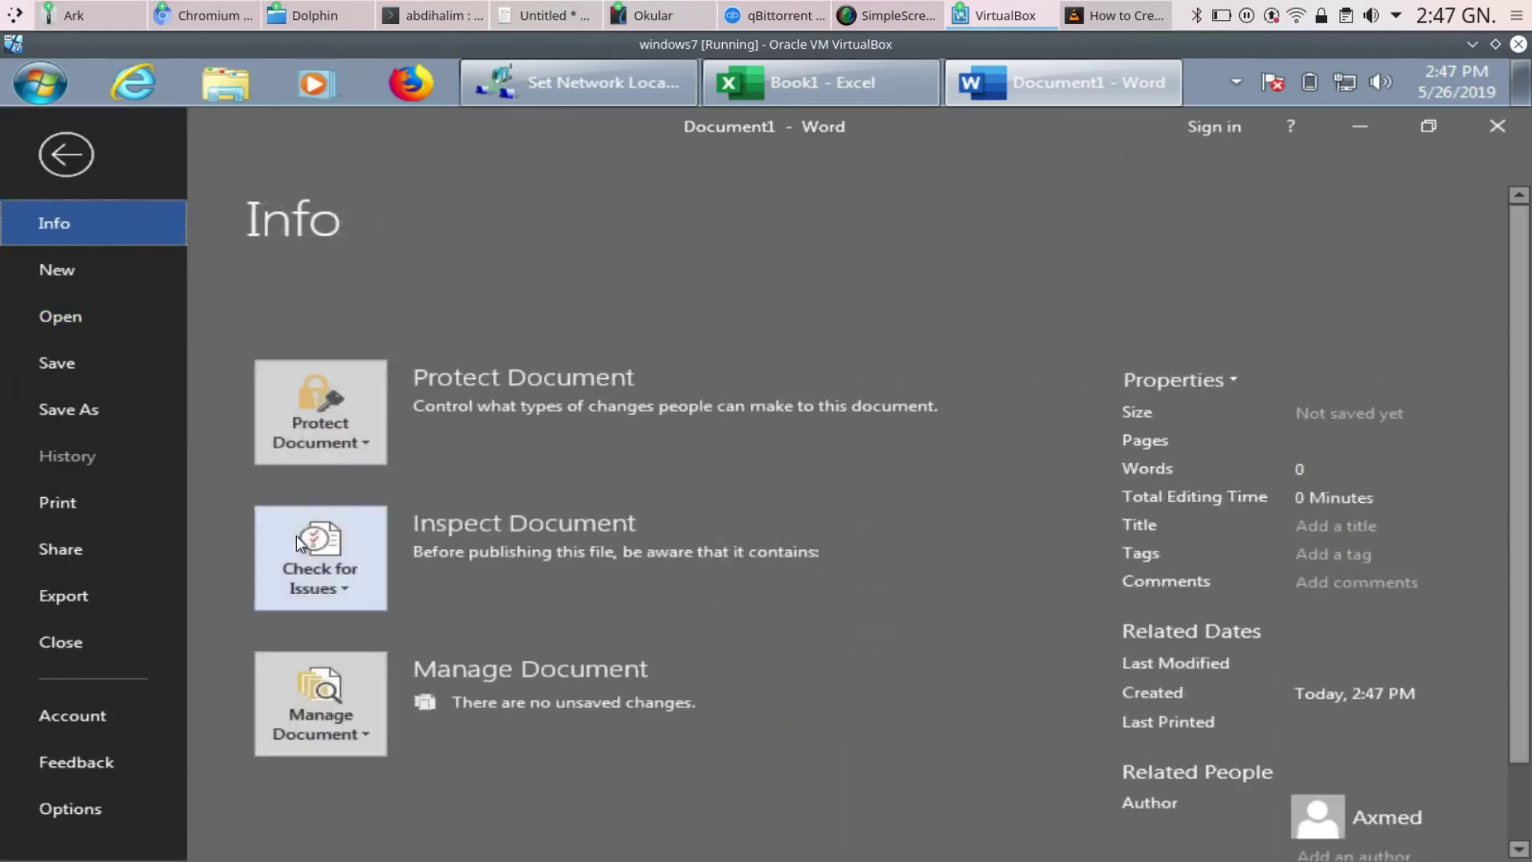
Recover the unsaved Paraphrasing document via Manage Document and select its text
left_click(353, 740)
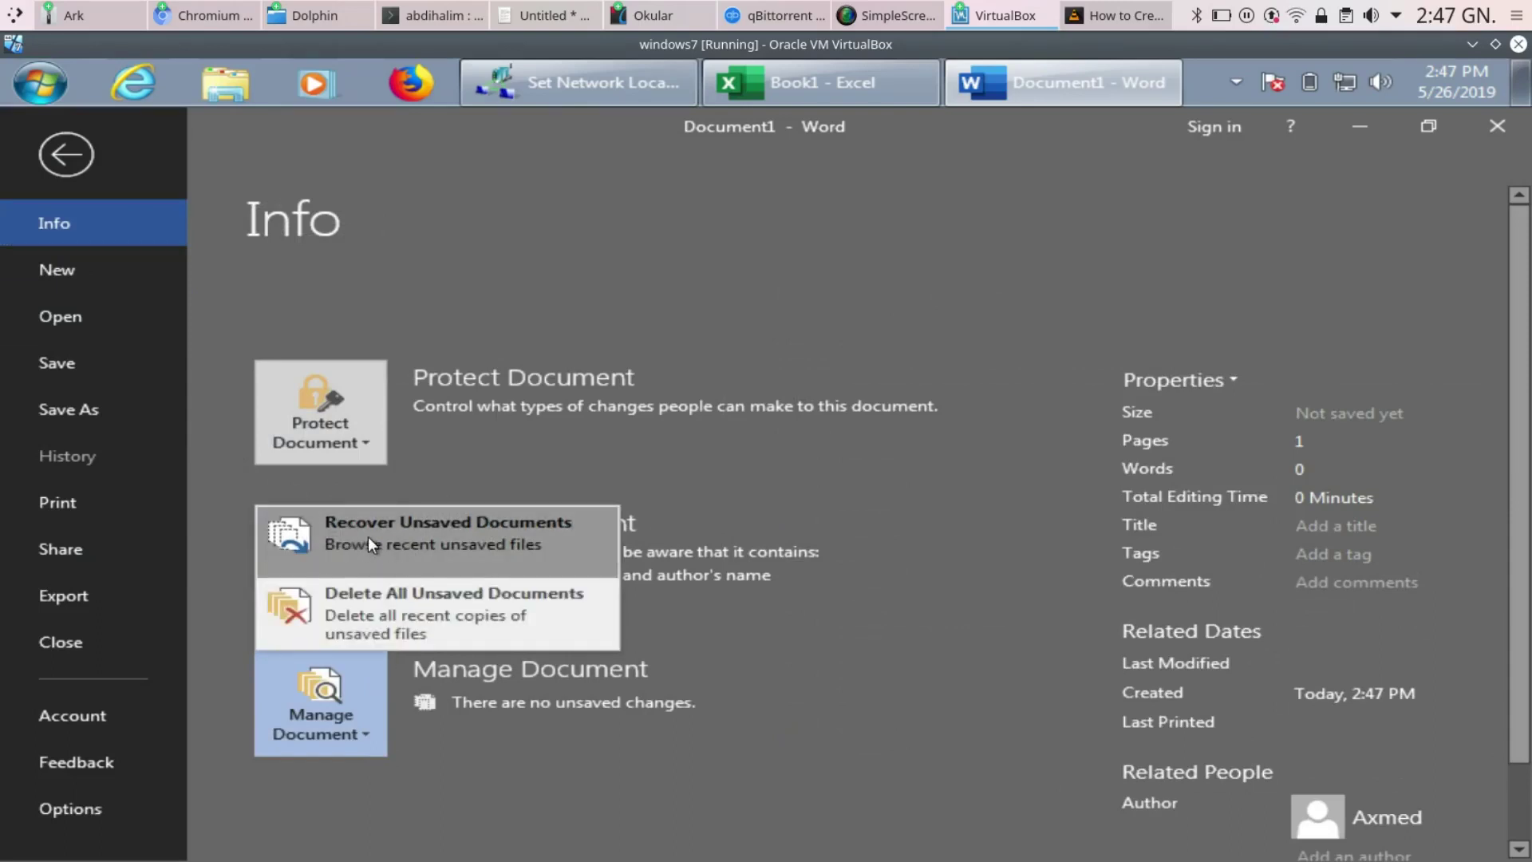
left_click(426, 542)
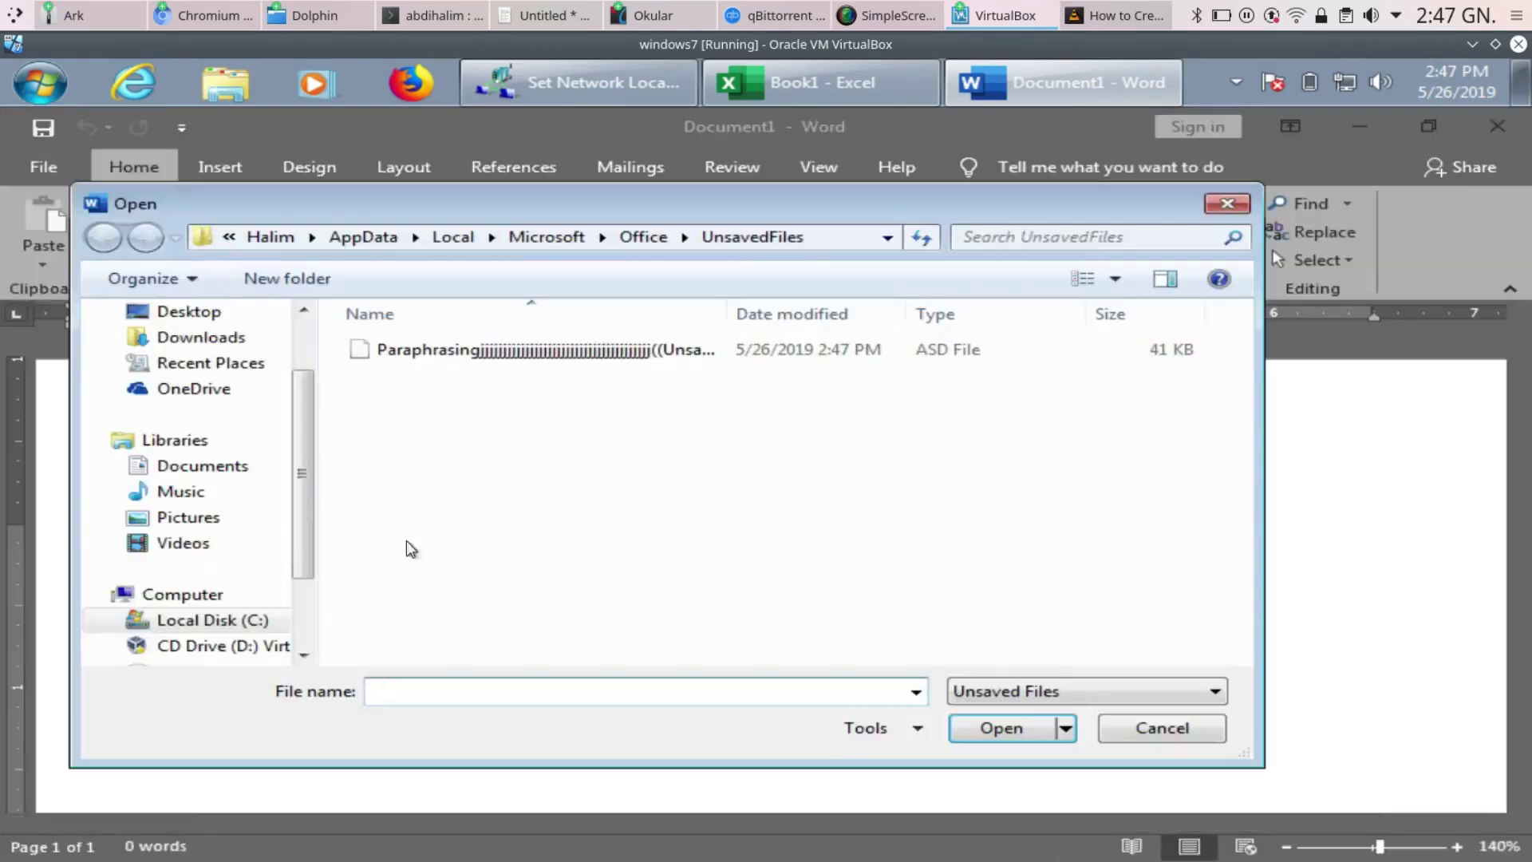
double_click(431, 355)
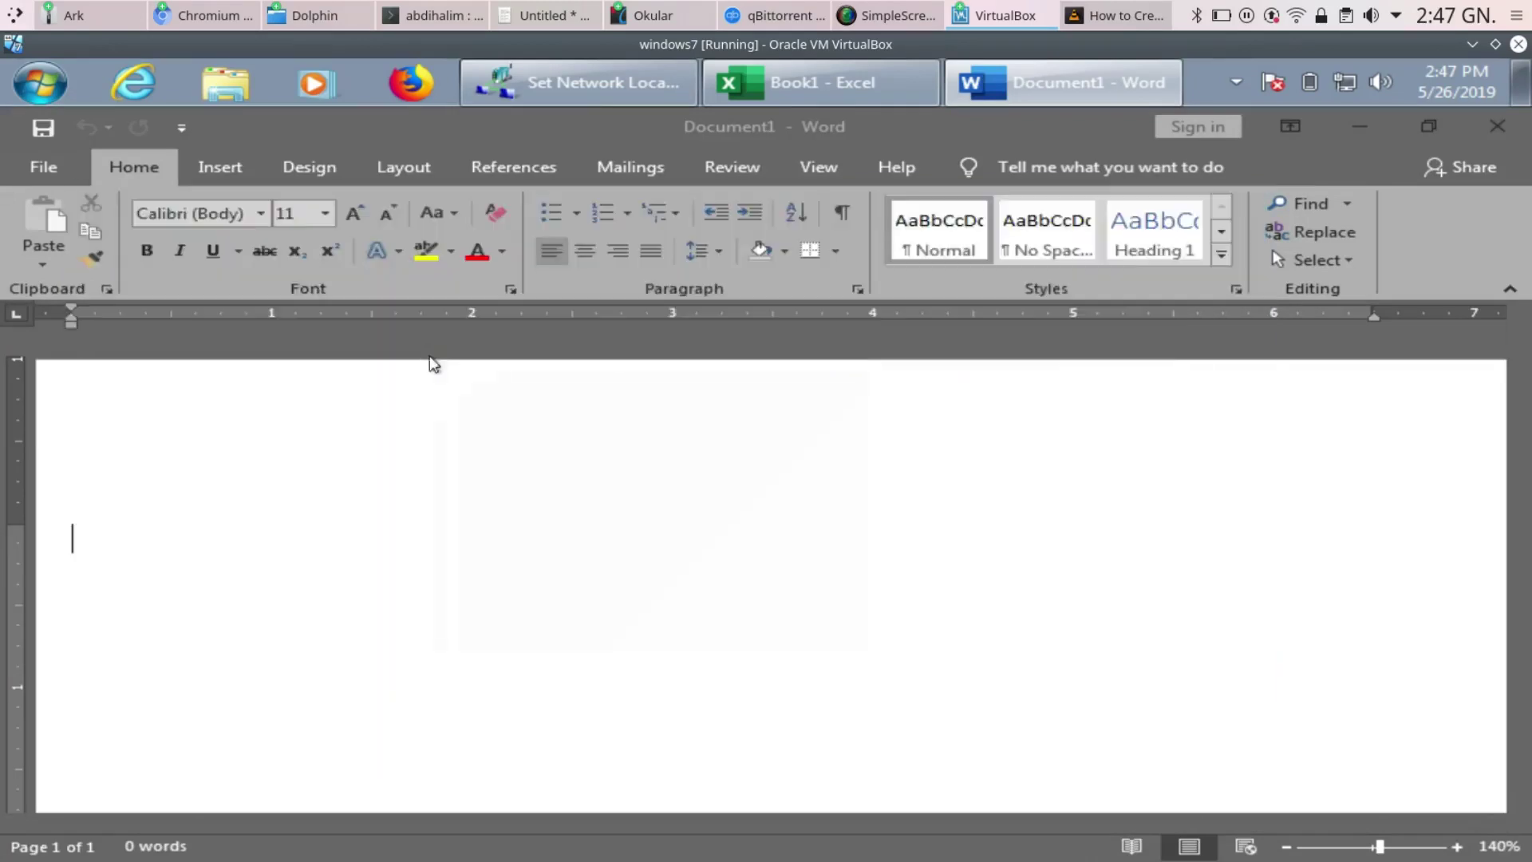
left_click_drag(253, 773, 49, 529)
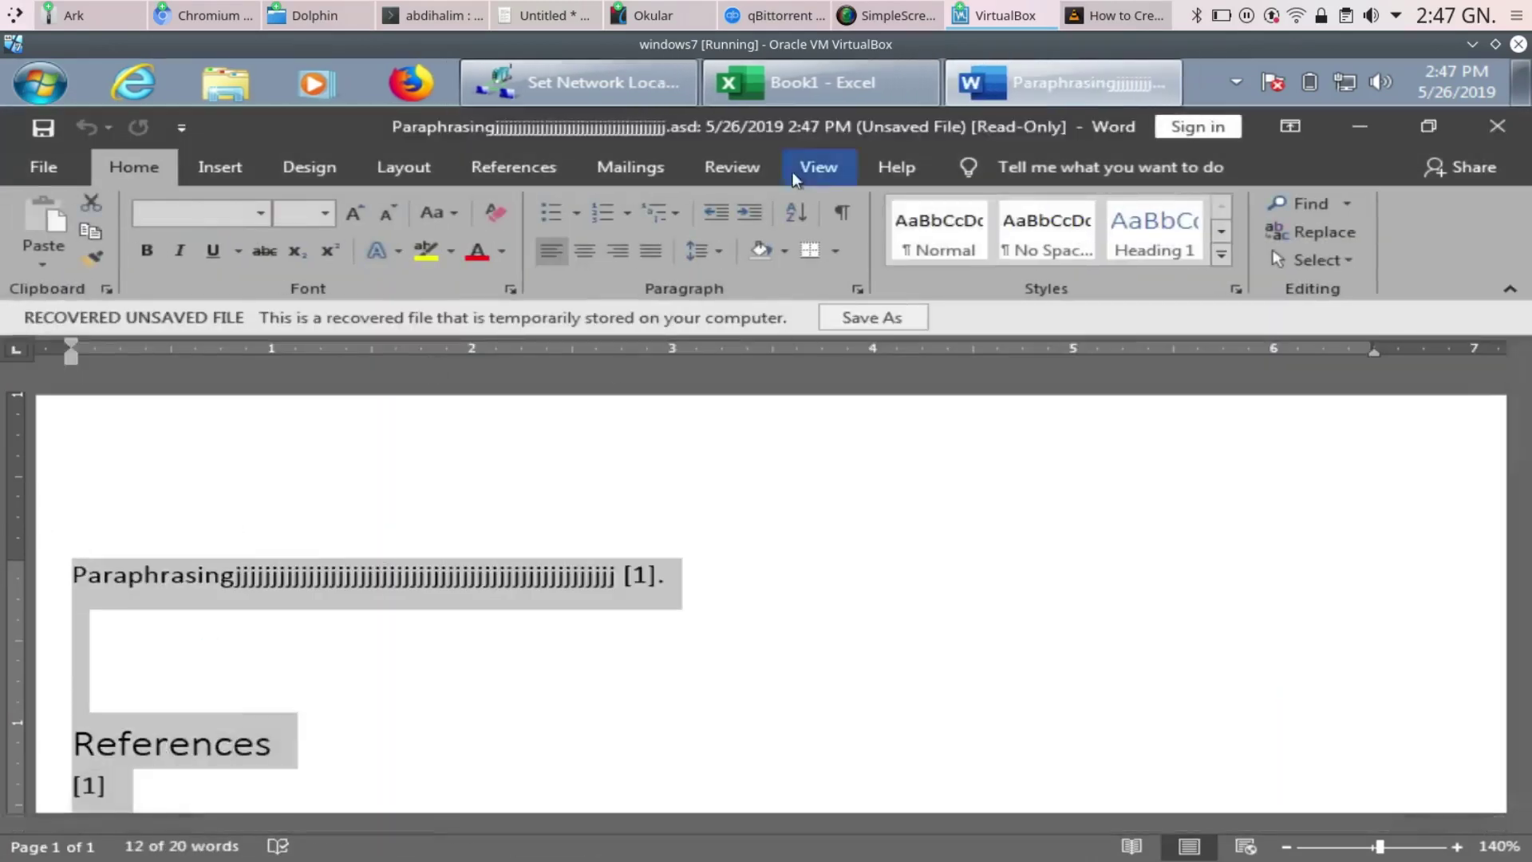
Close Excel's Book1 without saving and relaunch Excel from the Start menu
left_click(796, 85)
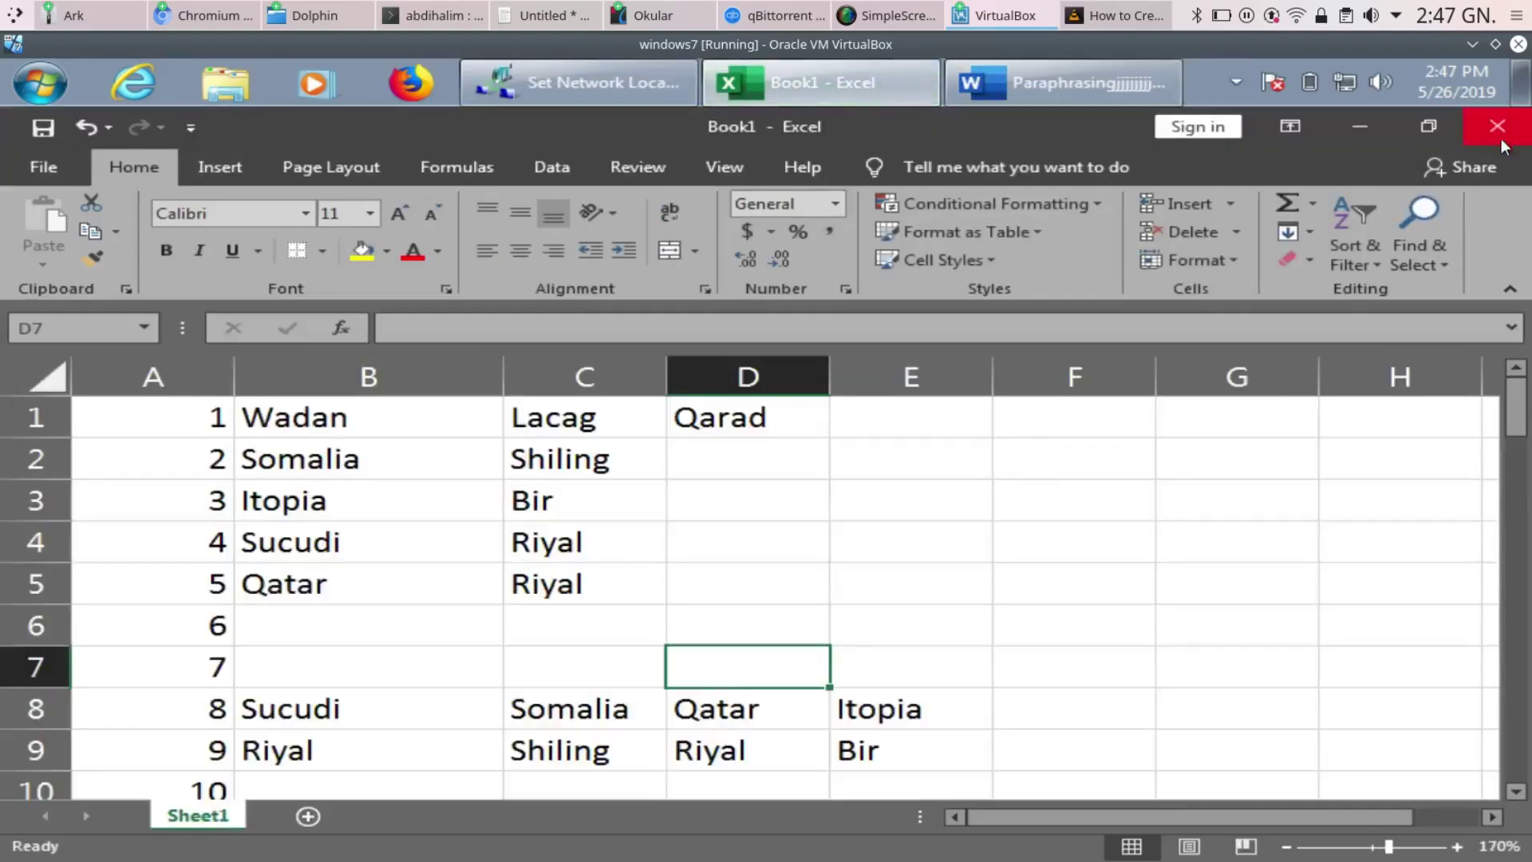
left_click(1498, 129)
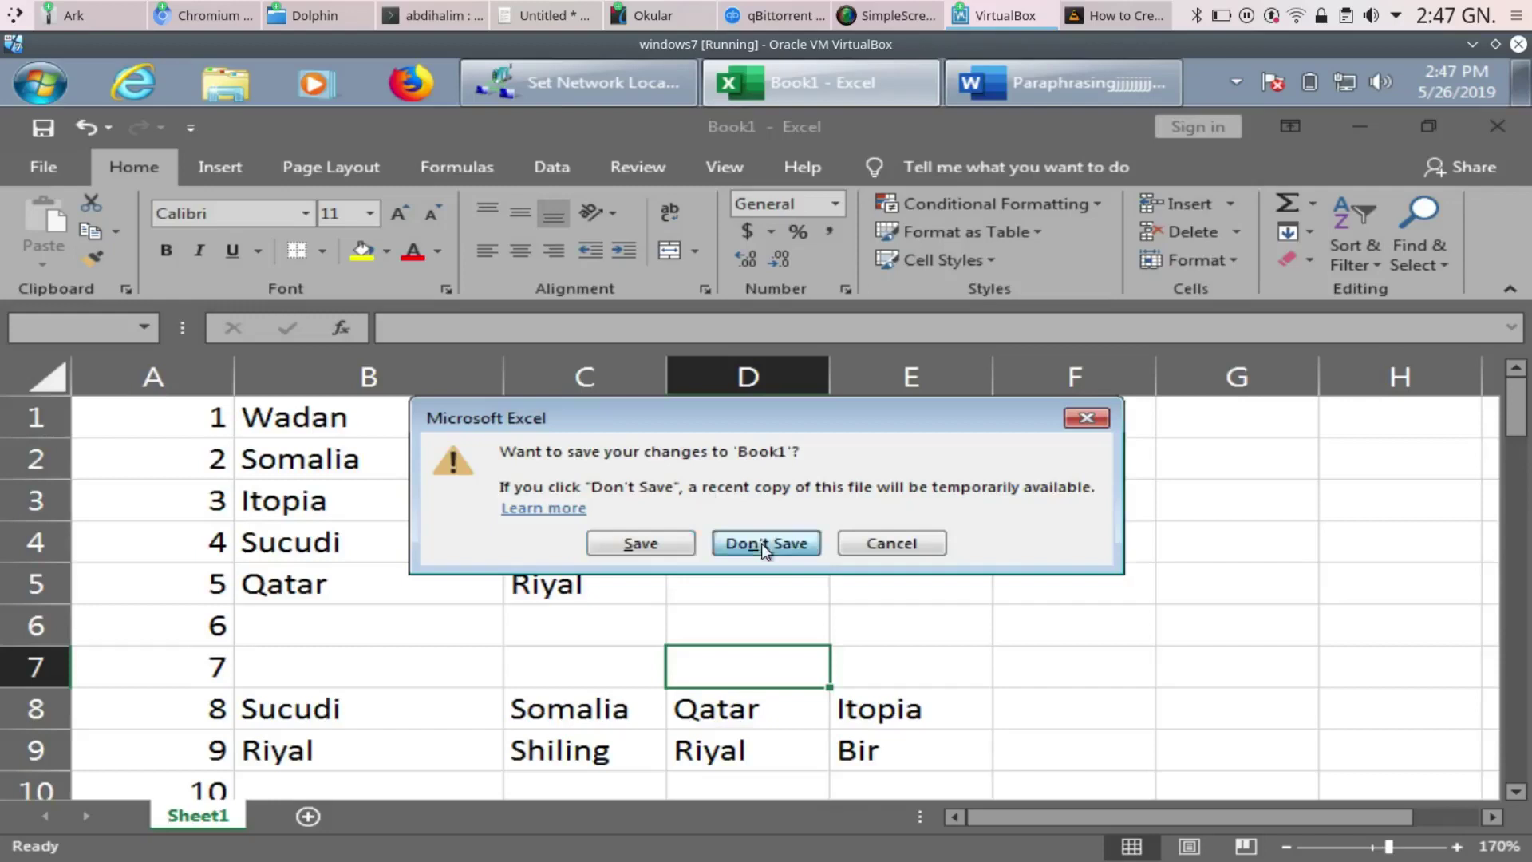
left_click(761, 543)
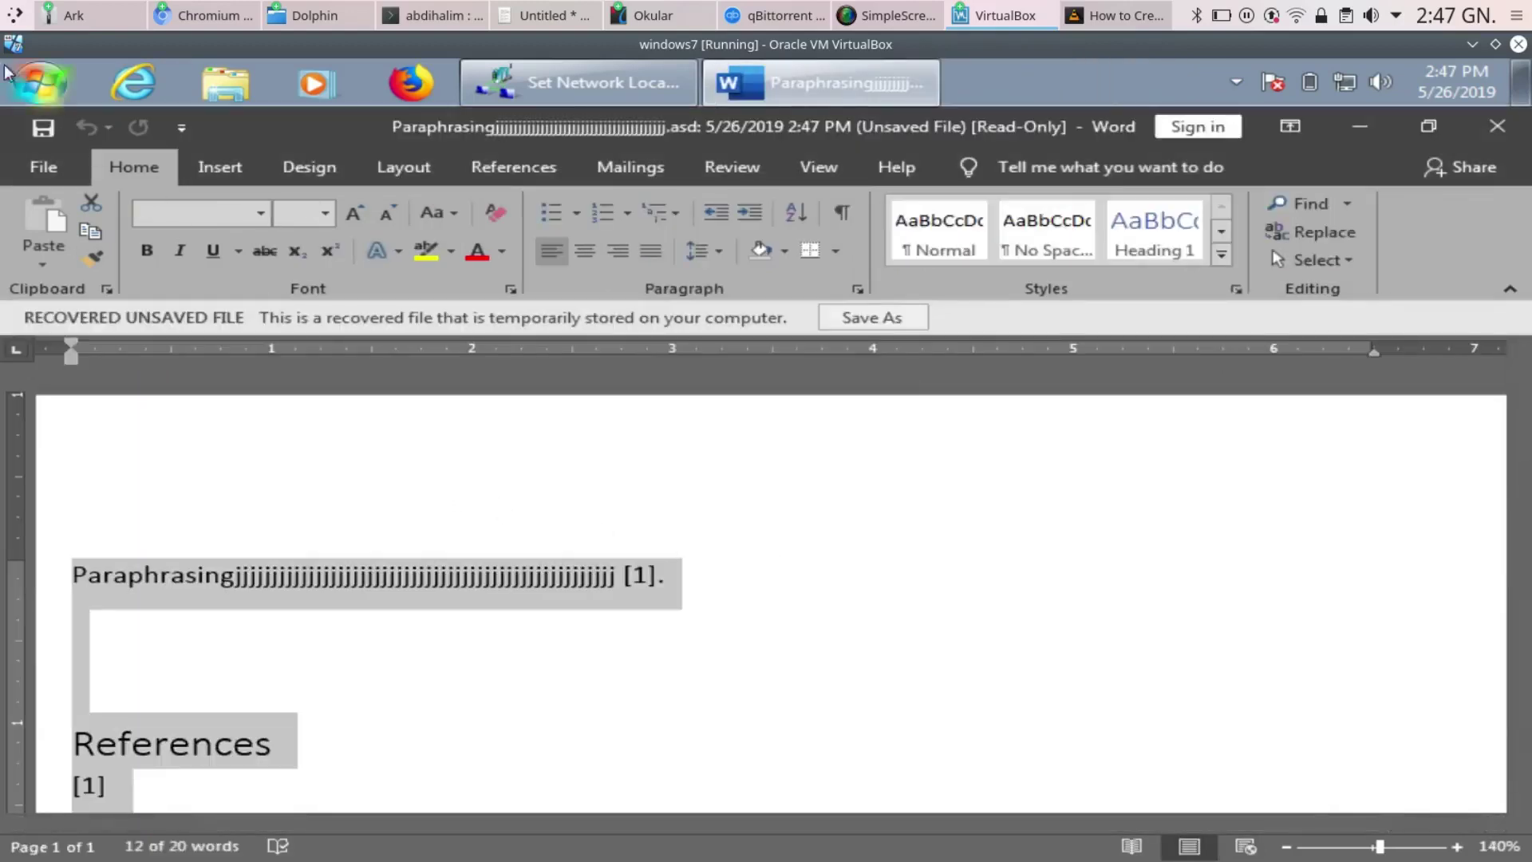
left_click(6, 73)
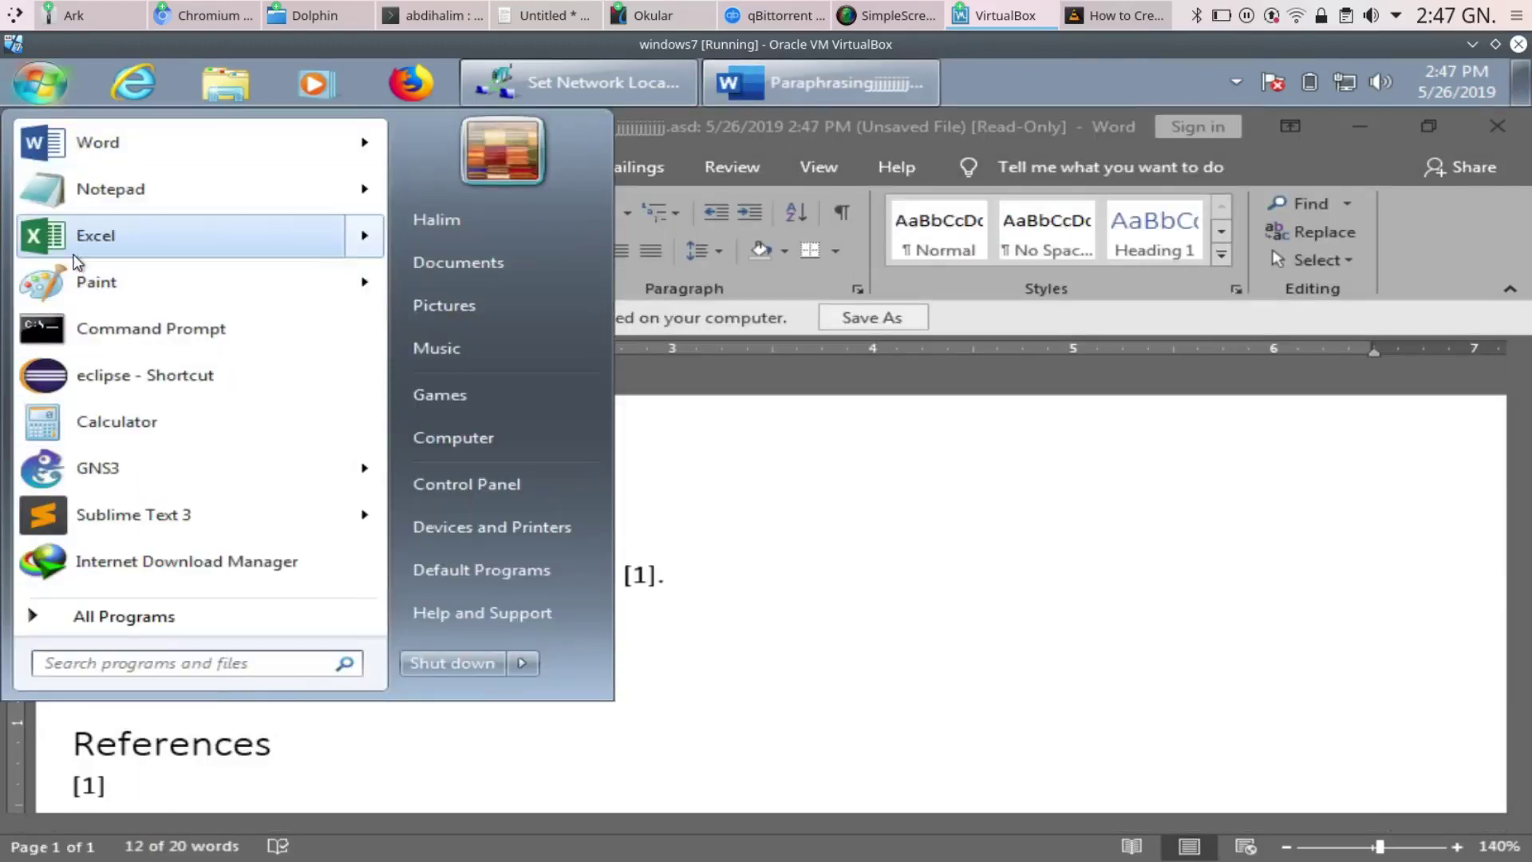
left_click(77, 261)
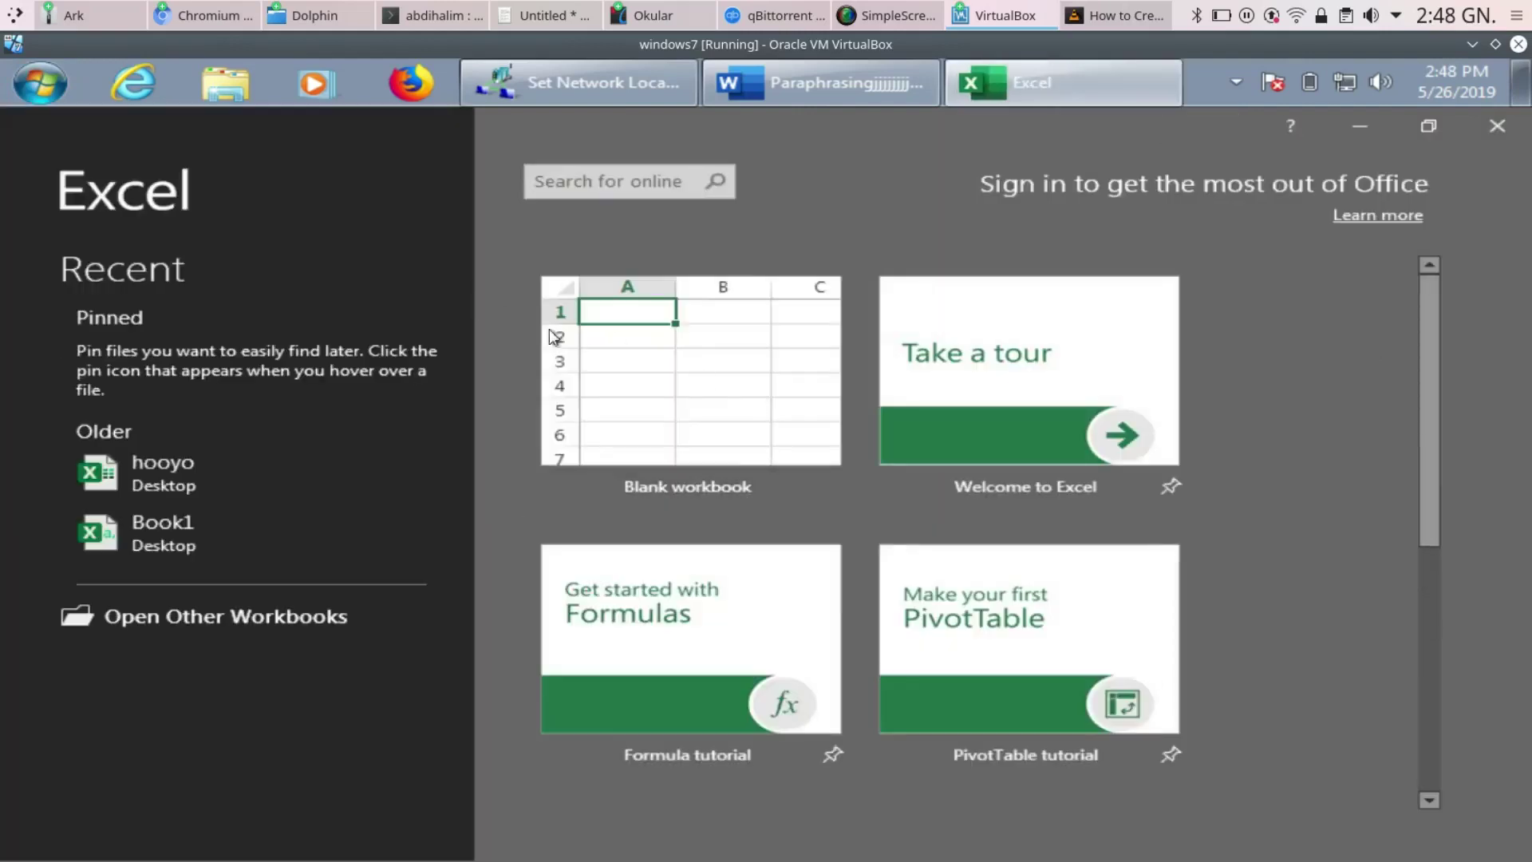
Create a blank workbook and open Recover Unsaved Workbooks under Info > Manage Workbook
left_click(556, 339)
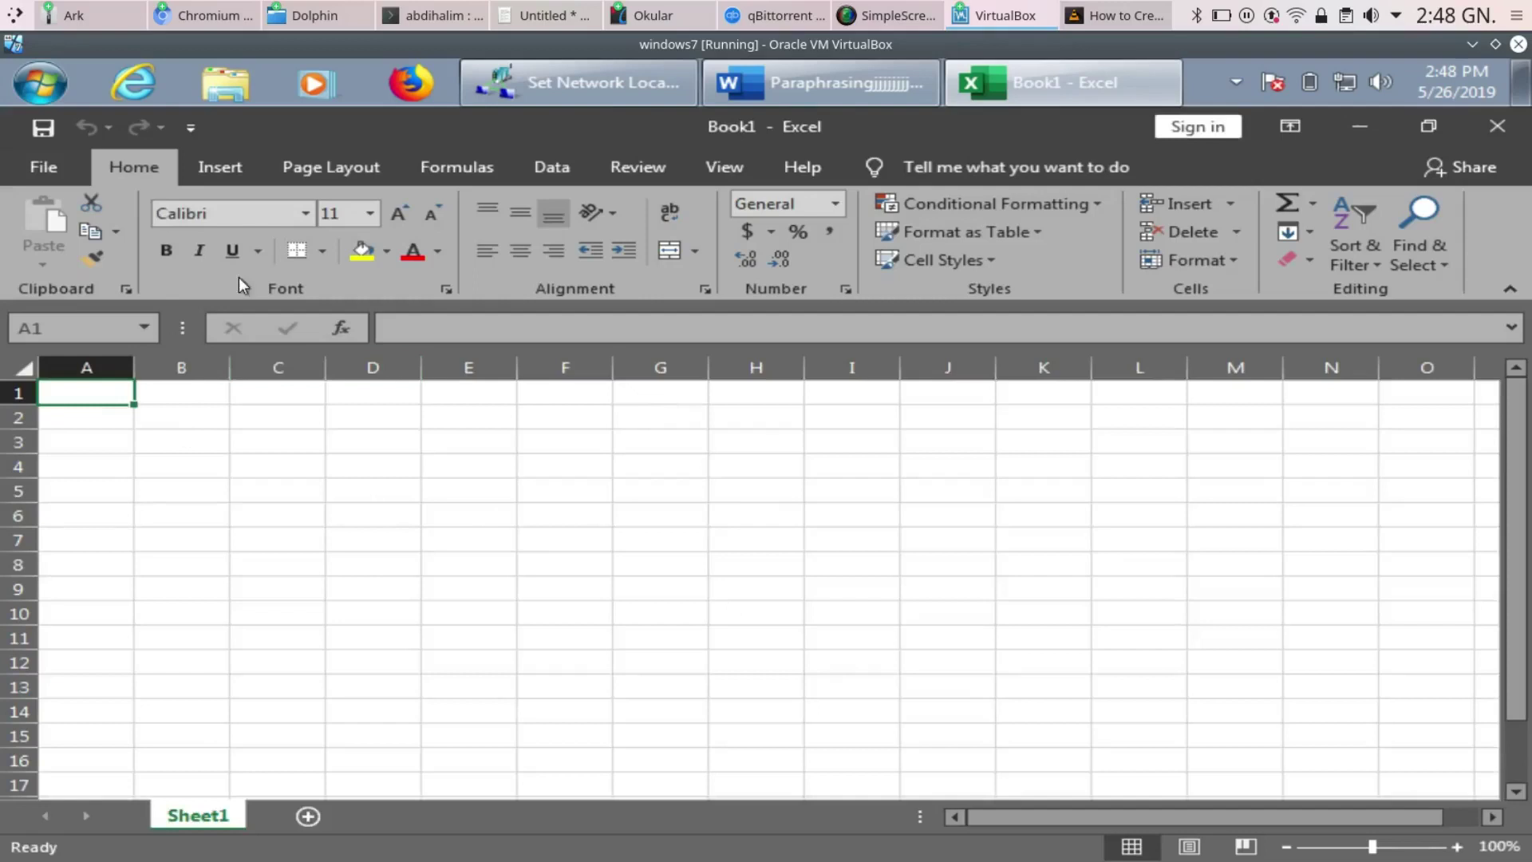
left_click(35, 170)
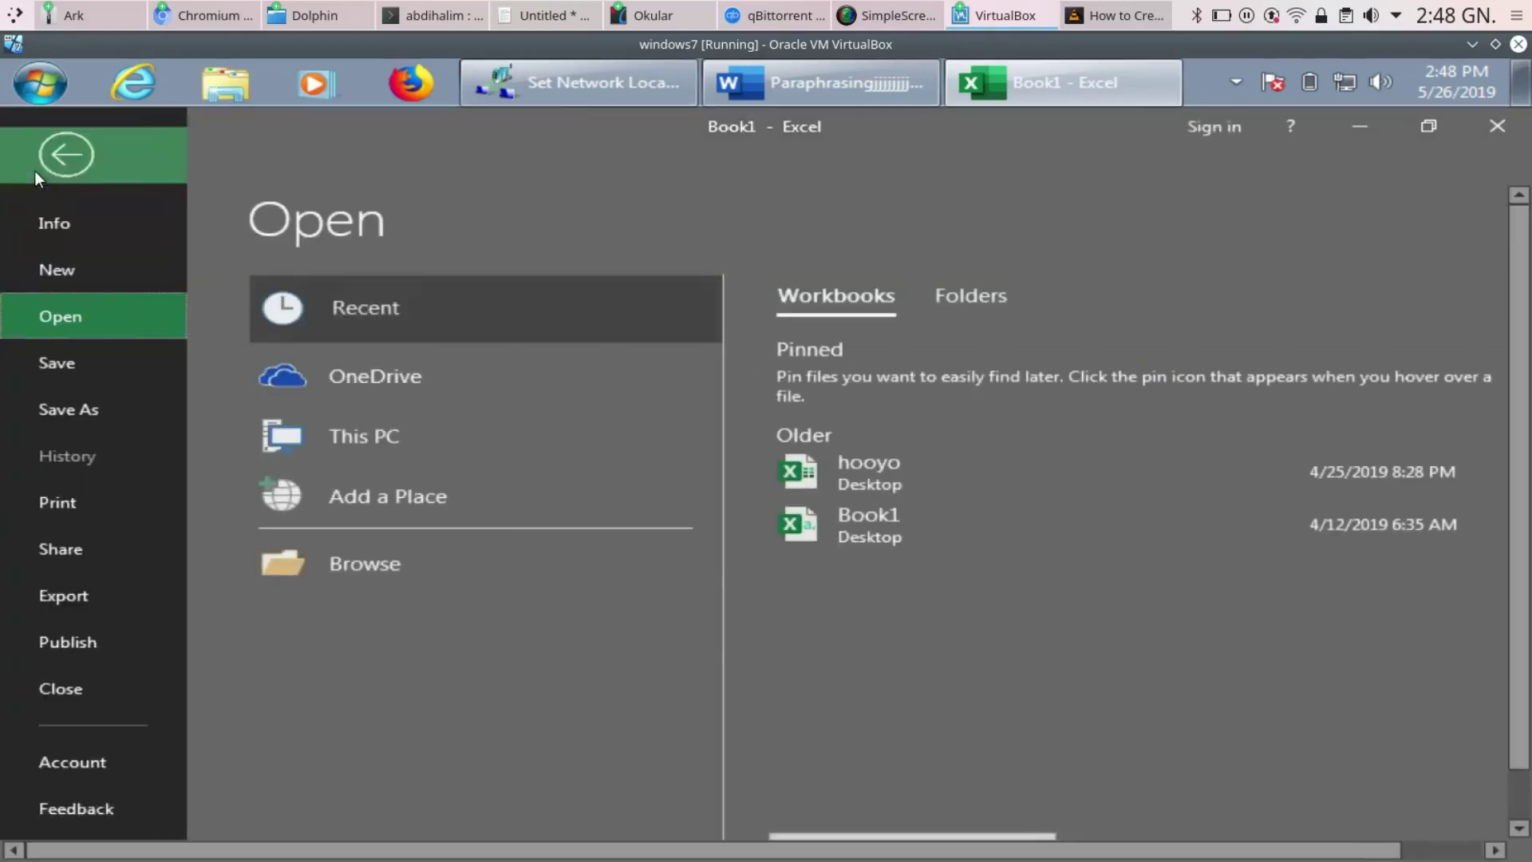
left_click(62, 214)
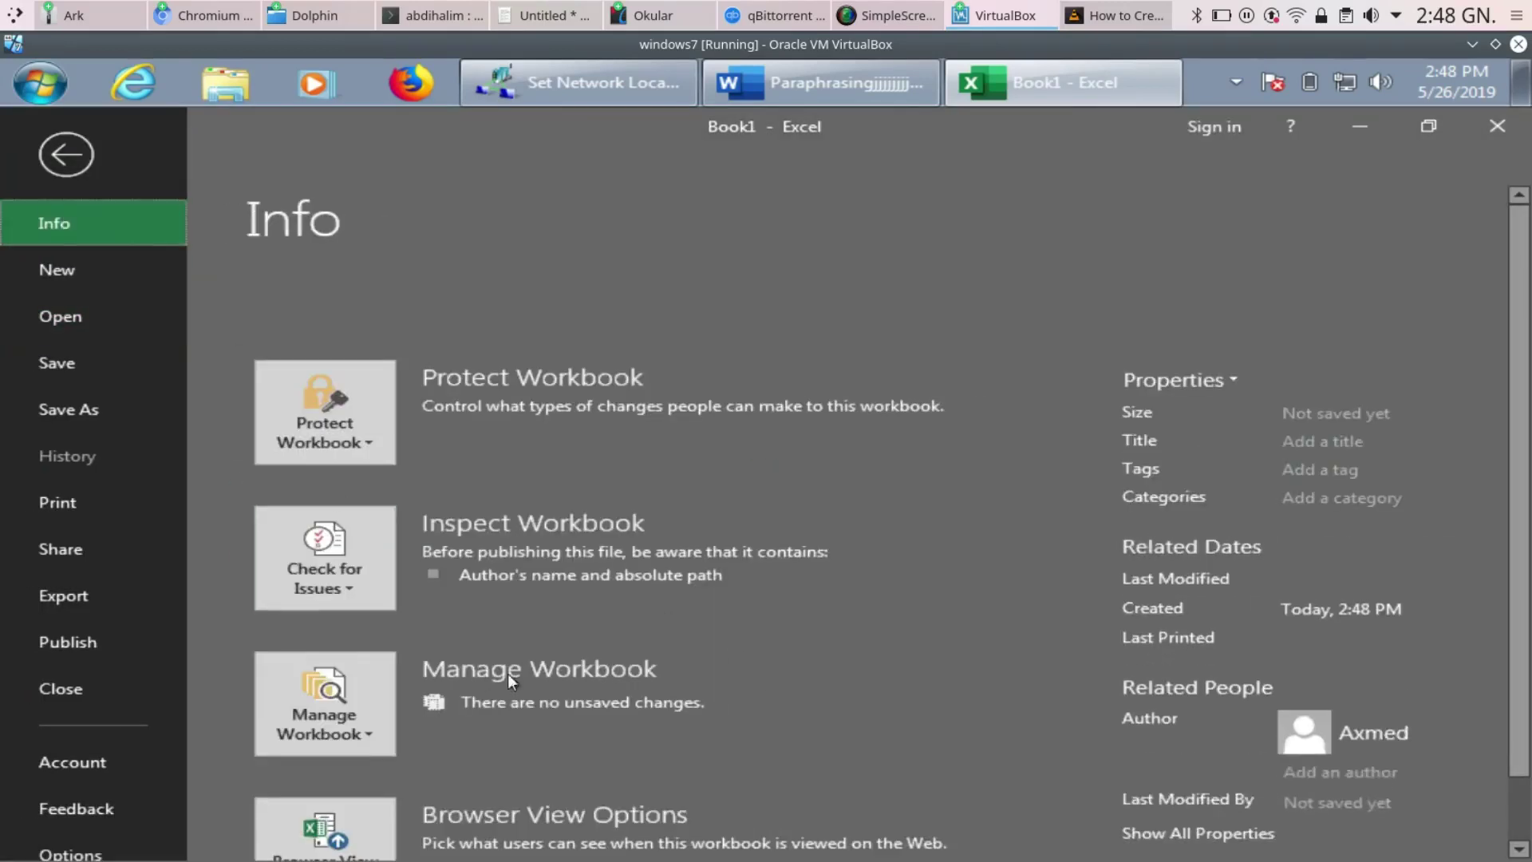
left_click(347, 742)
left_click(408, 533)
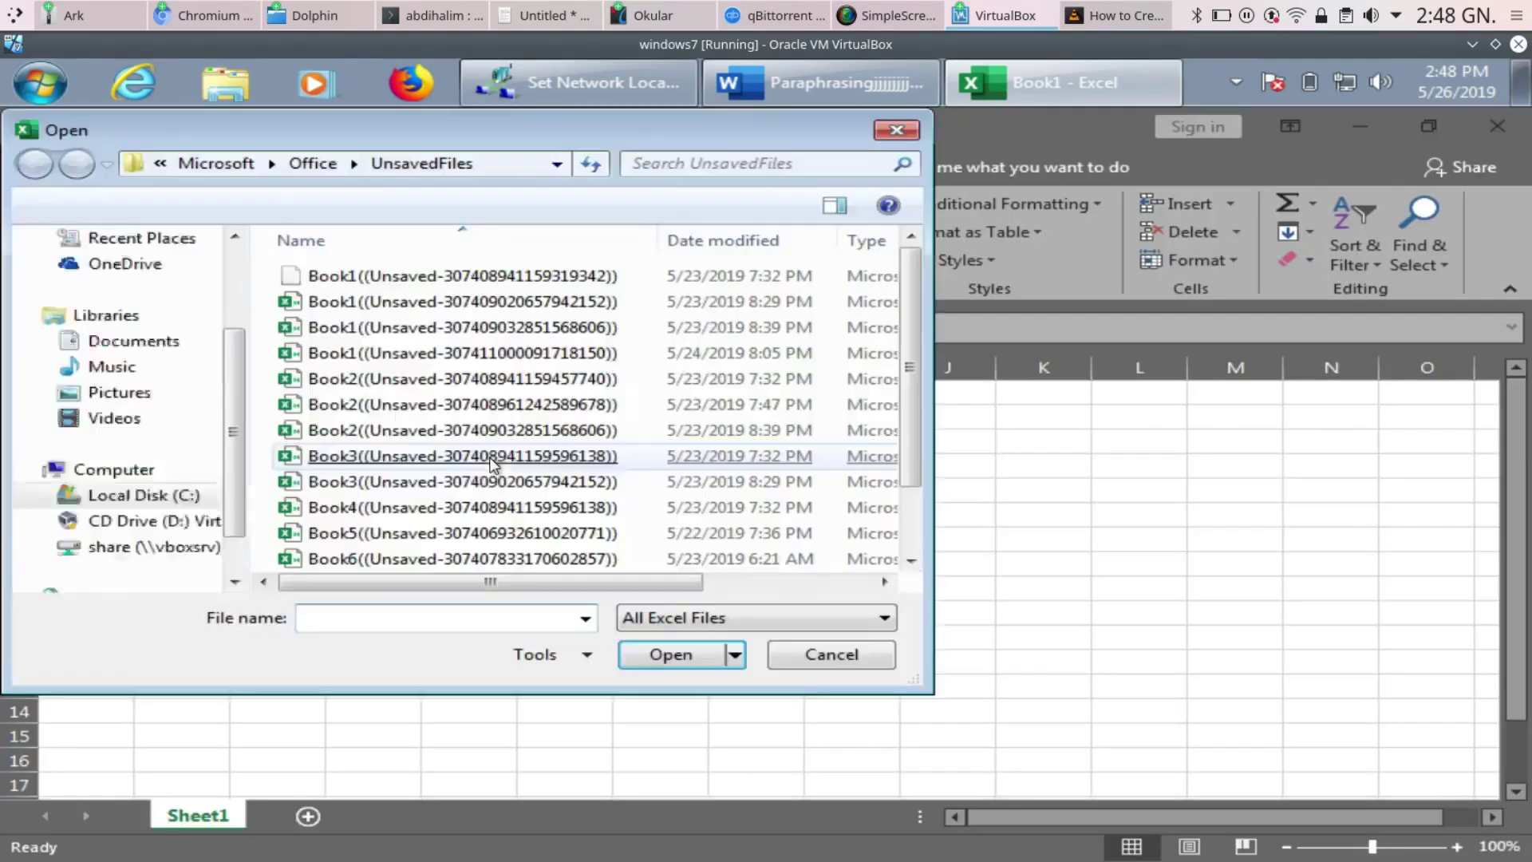
Enlarge the UnsavedFiles dialog to review the listed files, then close it
mouse_move(912, 348)
left_mouse_down()
mouse_move(911, 478)
mouse_move(910, 415)
mouse_move(1214, 478)
left_mouse_up()
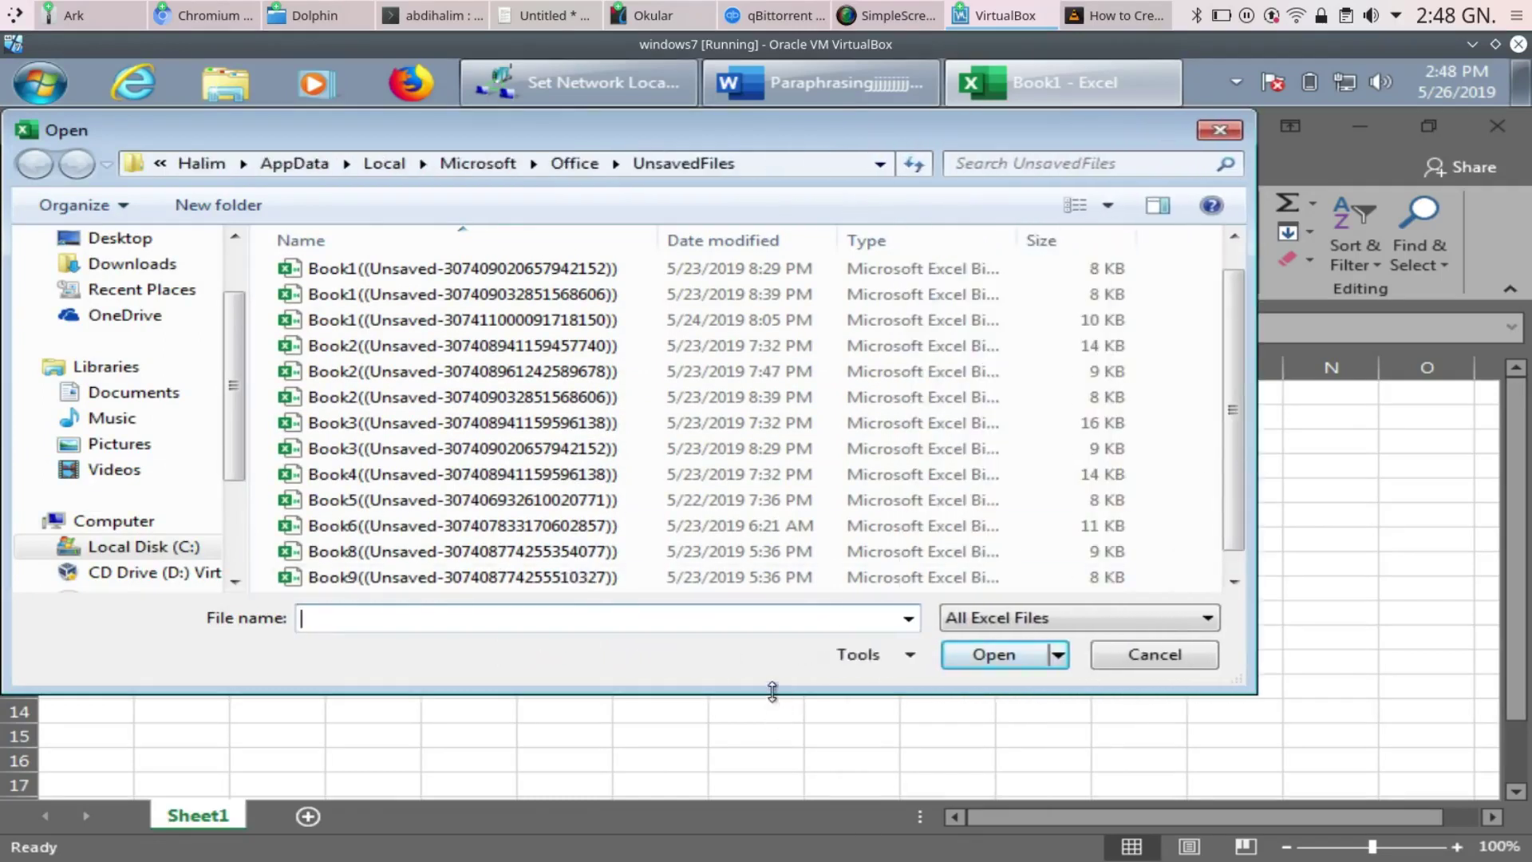
left_click_drag(772, 690, 779, 775)
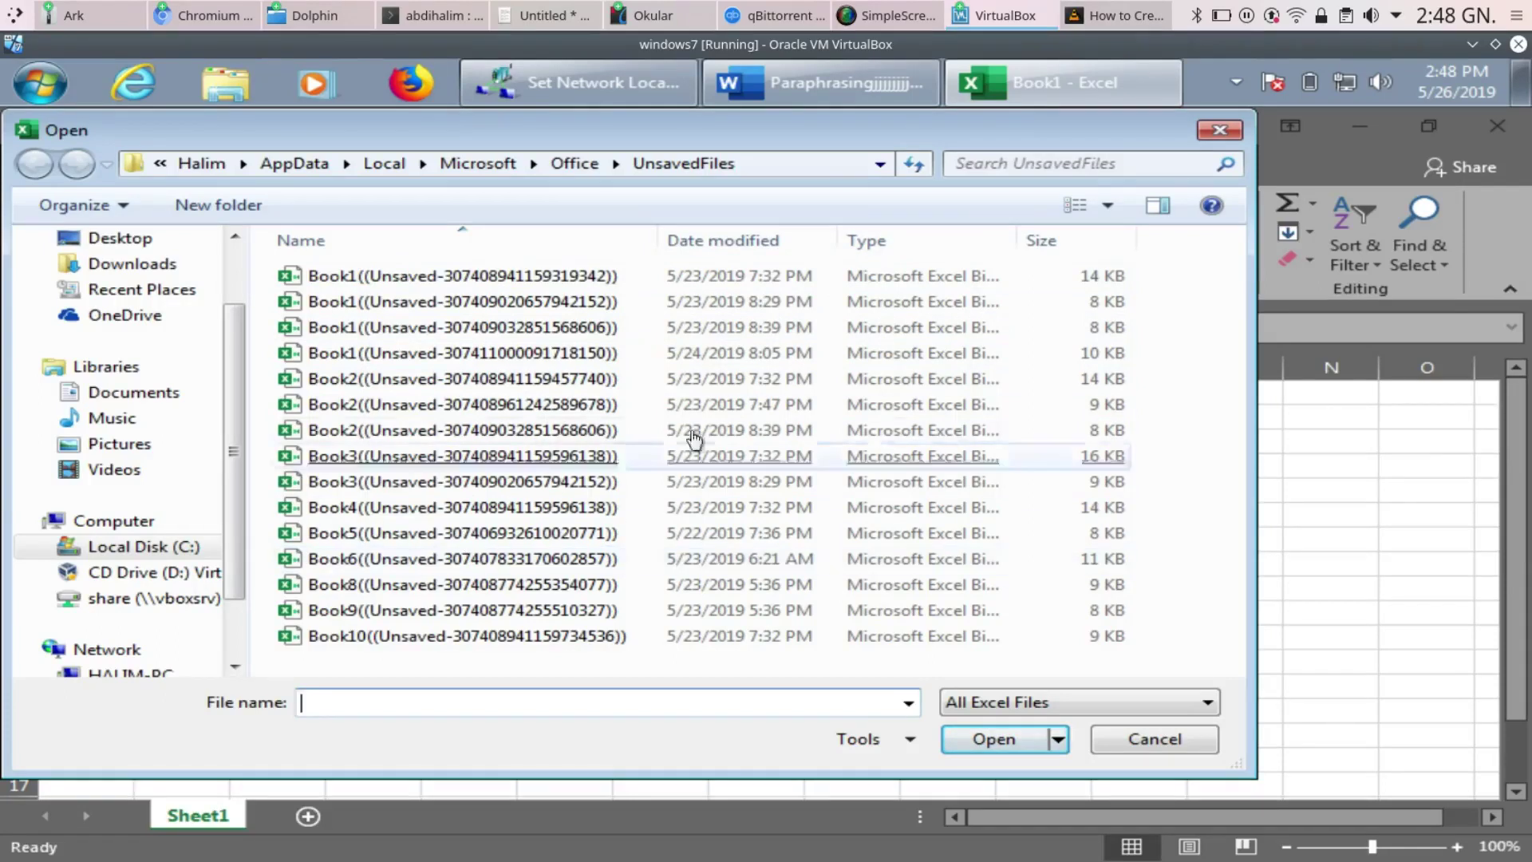
left_click(1213, 132)
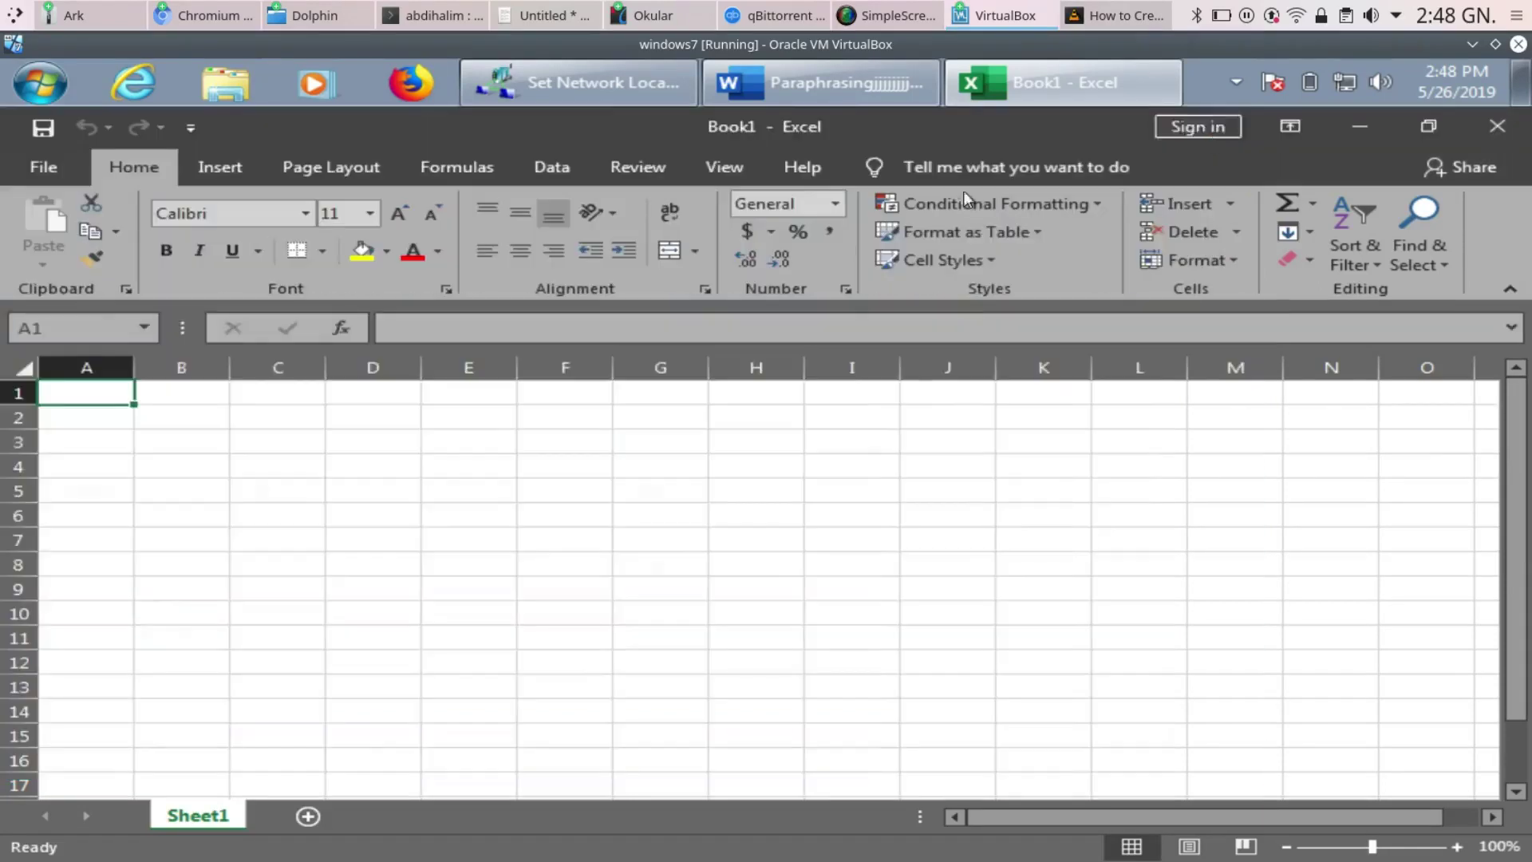
Enter 'test' in cell C5 and close the workbook without saving
left_click(301, 501)
type("test")
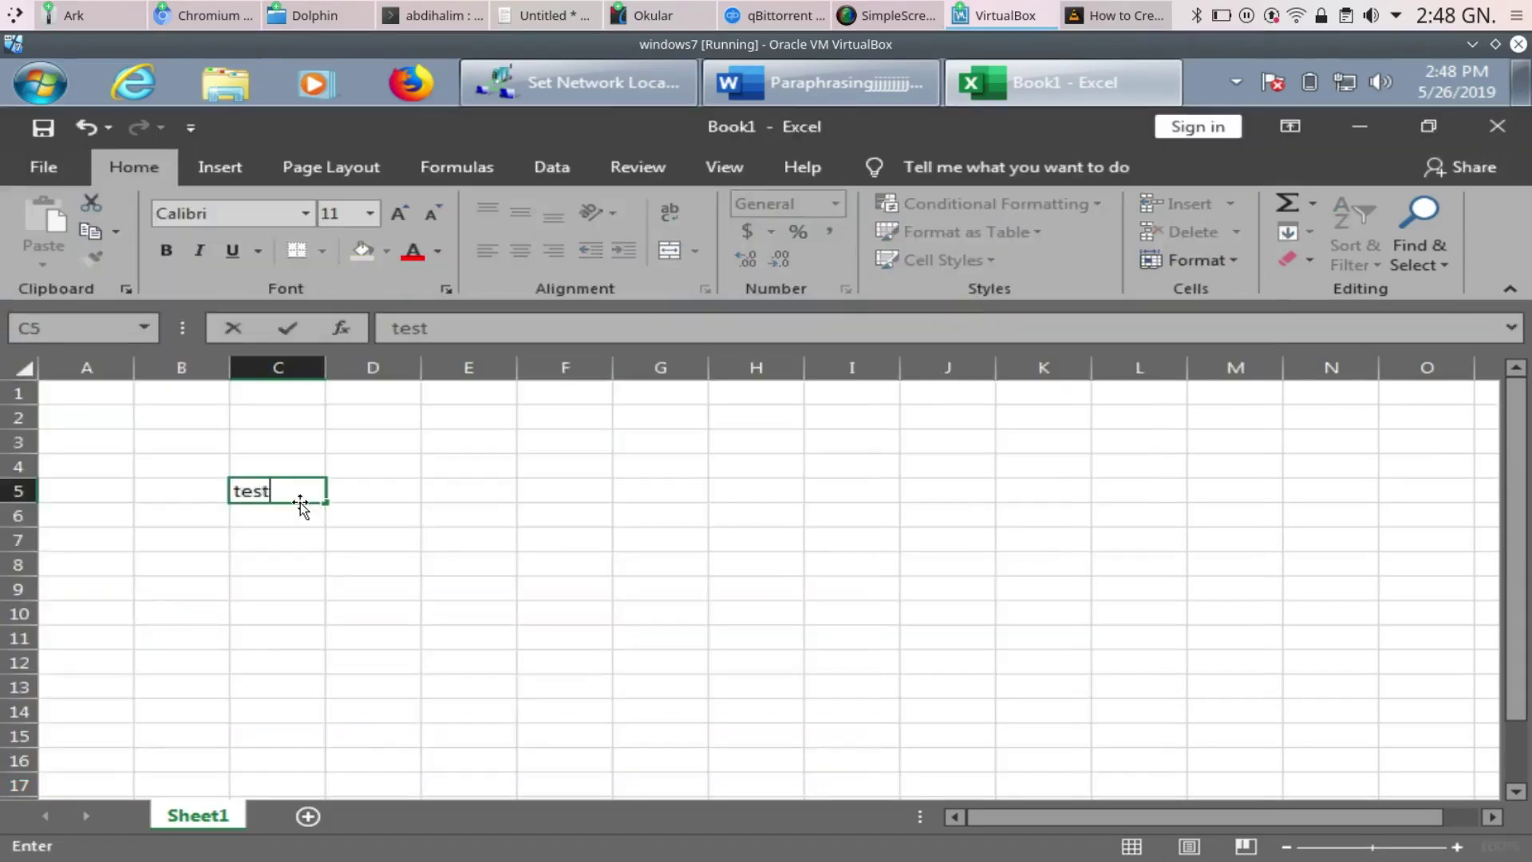
left_click(463, 565)
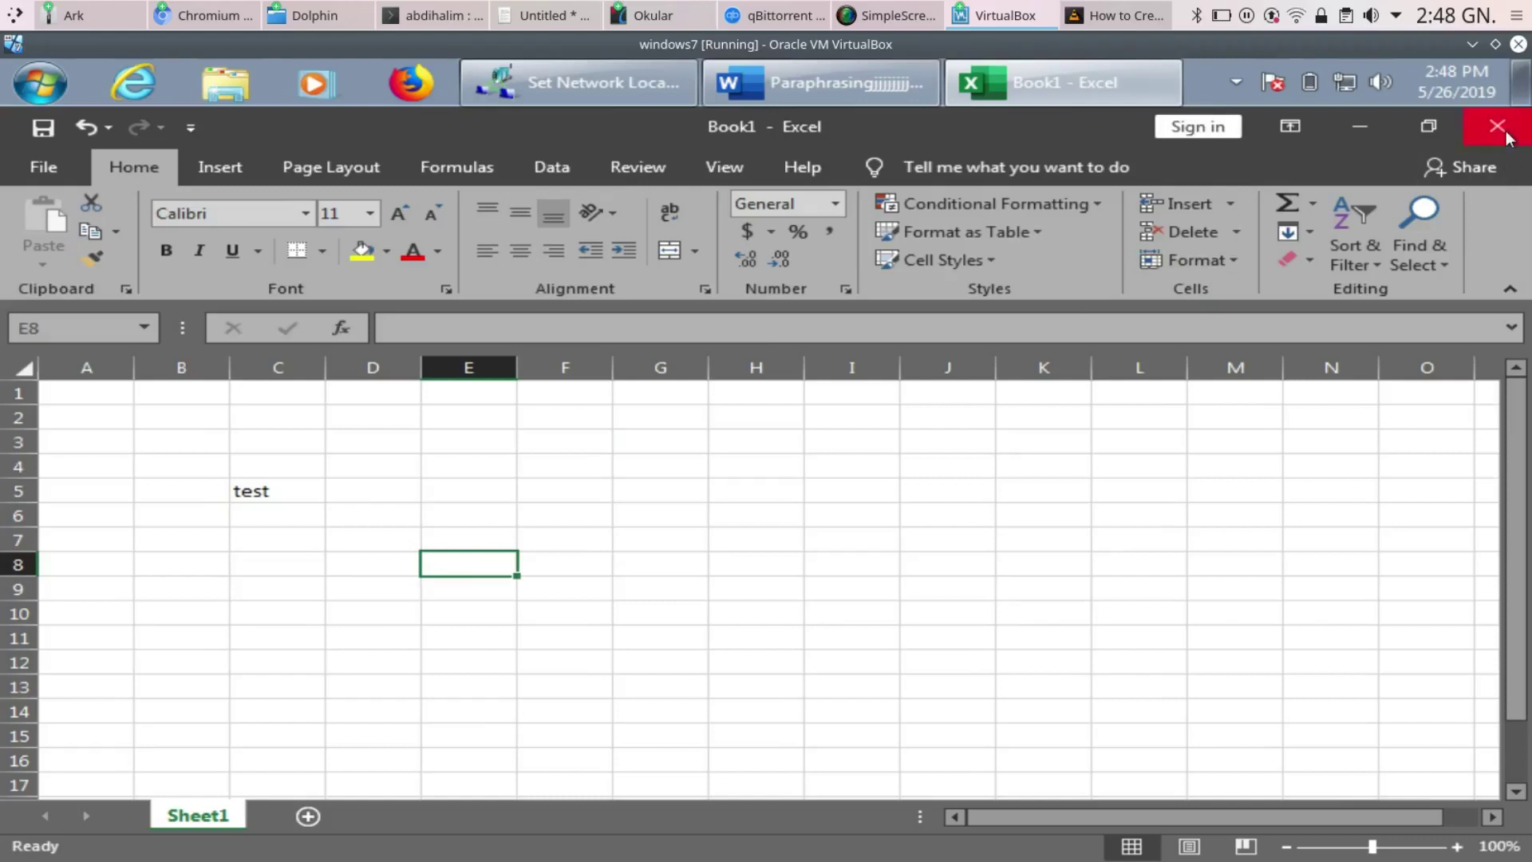
left_click(1498, 126)
left_click(775, 528)
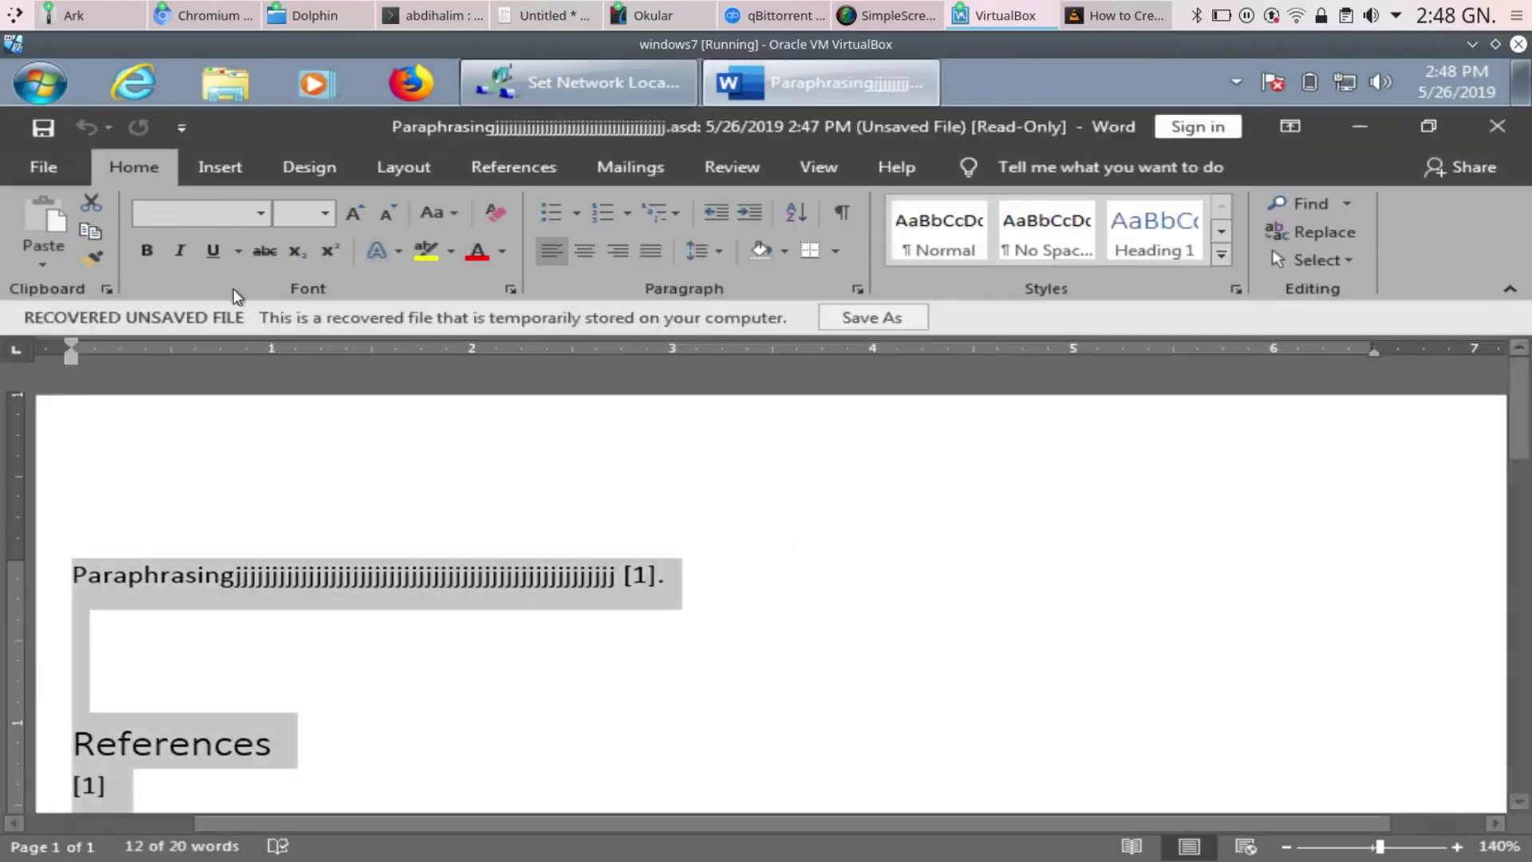
Relaunch Excel with a new blank workbook and open its File view
left_click(39, 83)
left_click(63, 251)
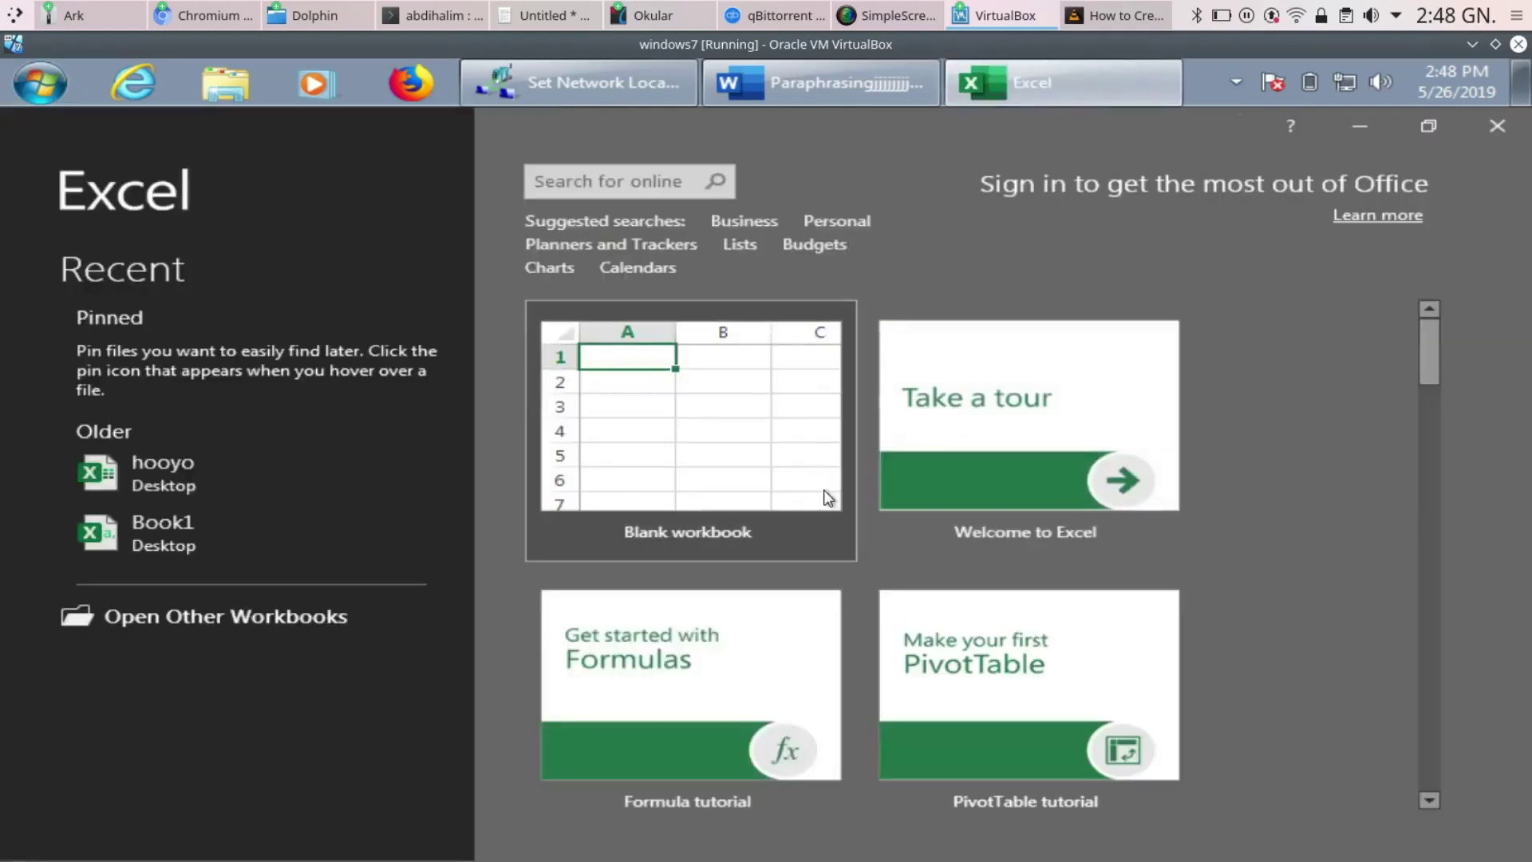
left_click(702, 465)
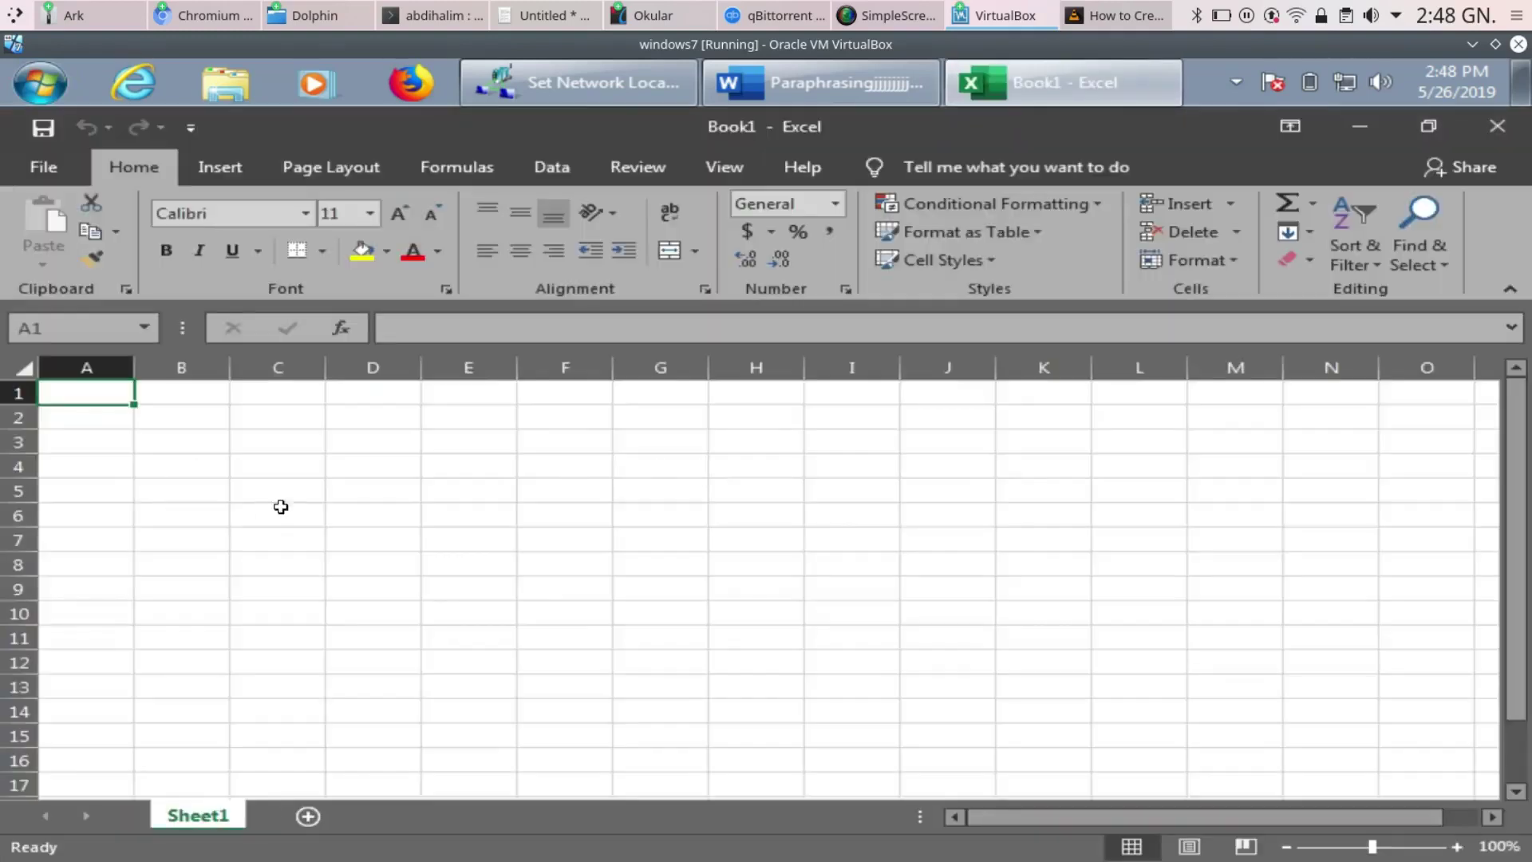
left_click(53, 173)
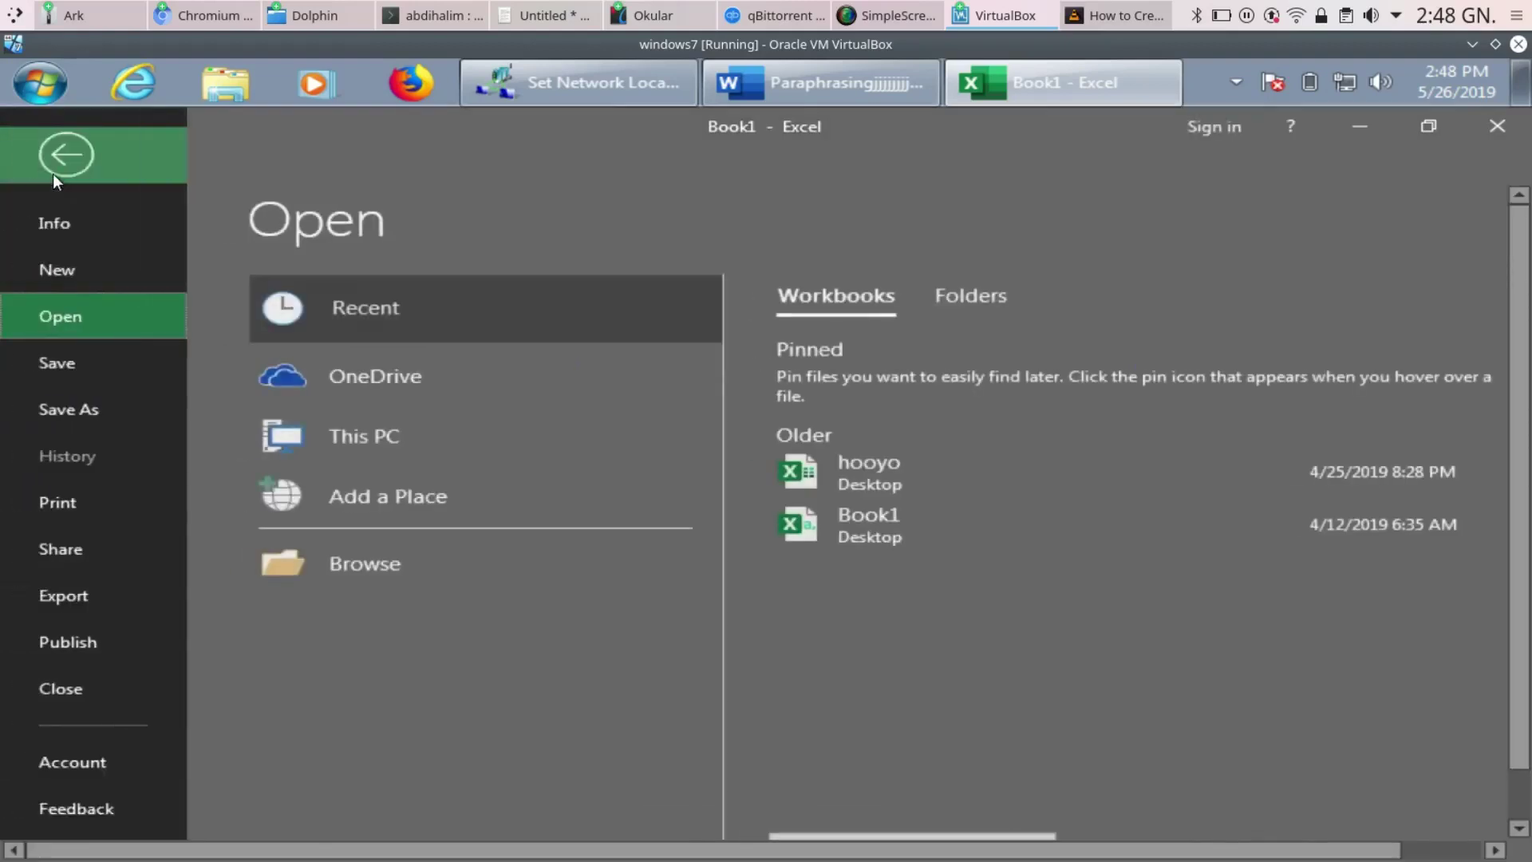
List the recoverable files in UnsavedFiles via Info > Manage Workbook, then close the list
left_click(76, 234)
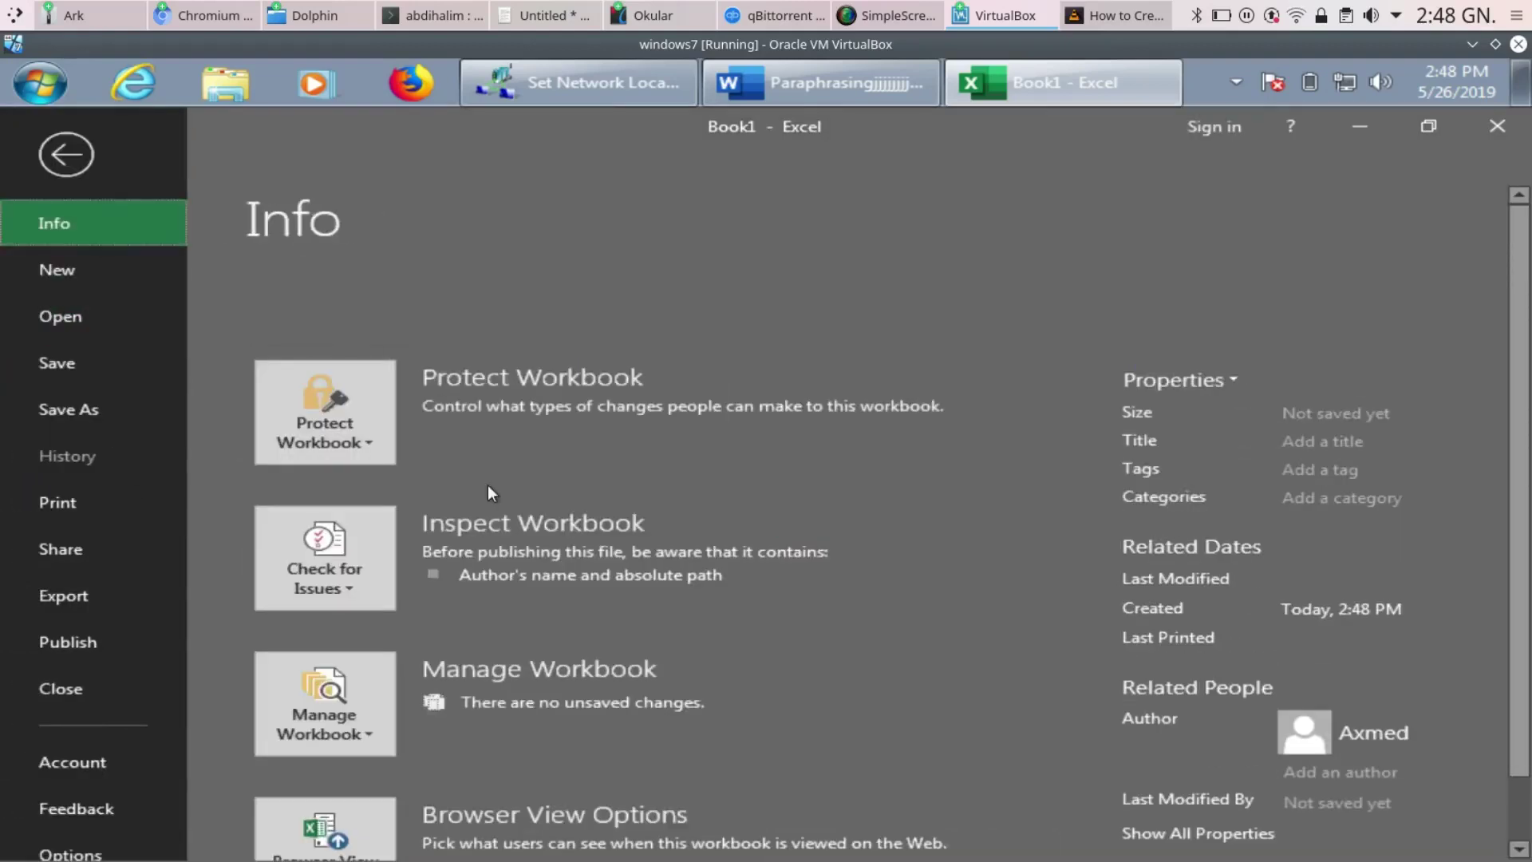
left_click(338, 726)
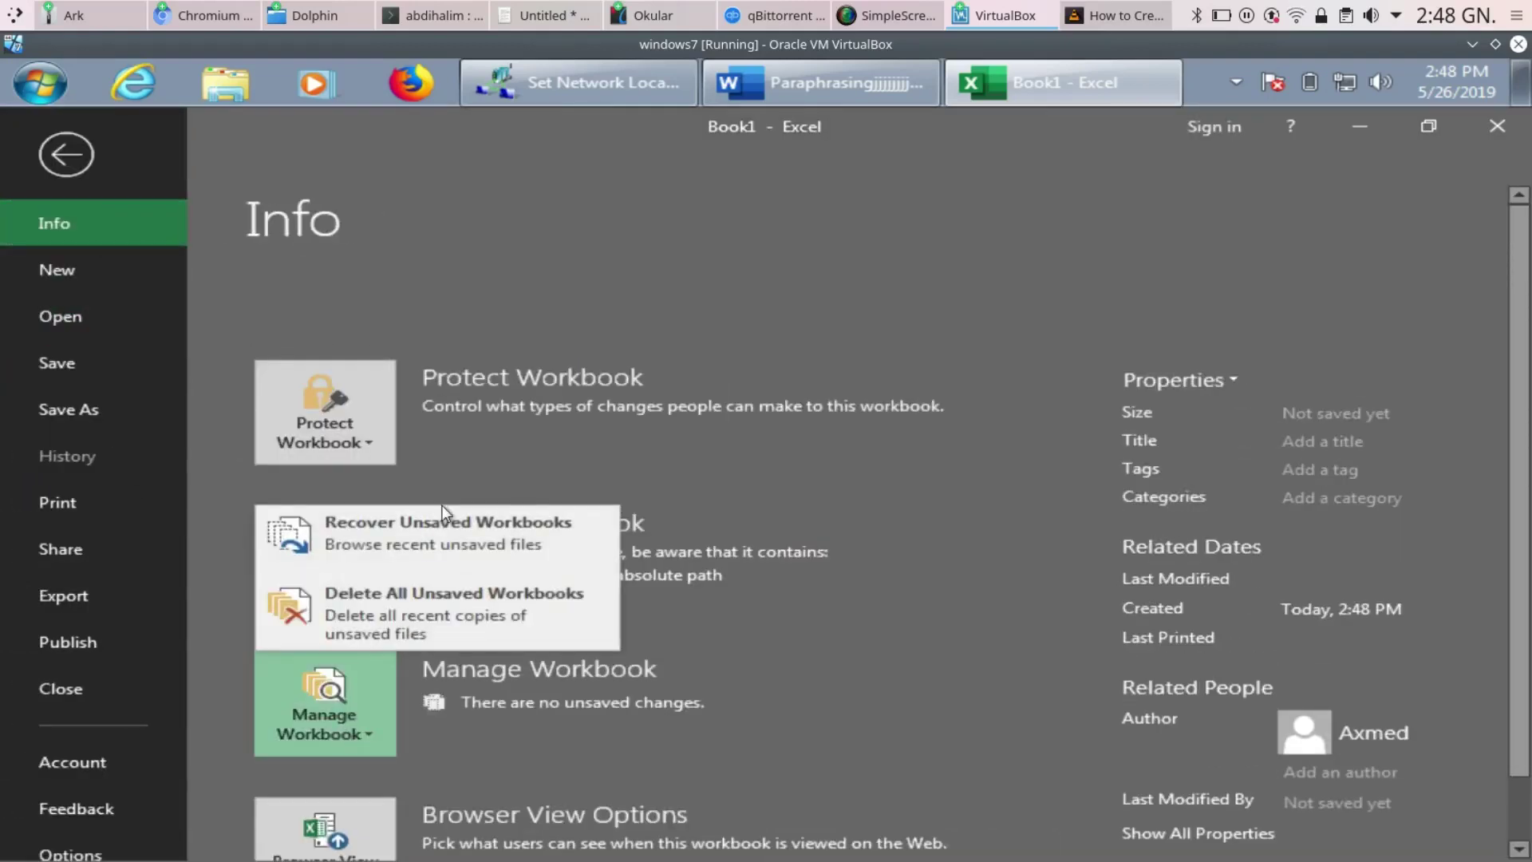
left_click(446, 526)
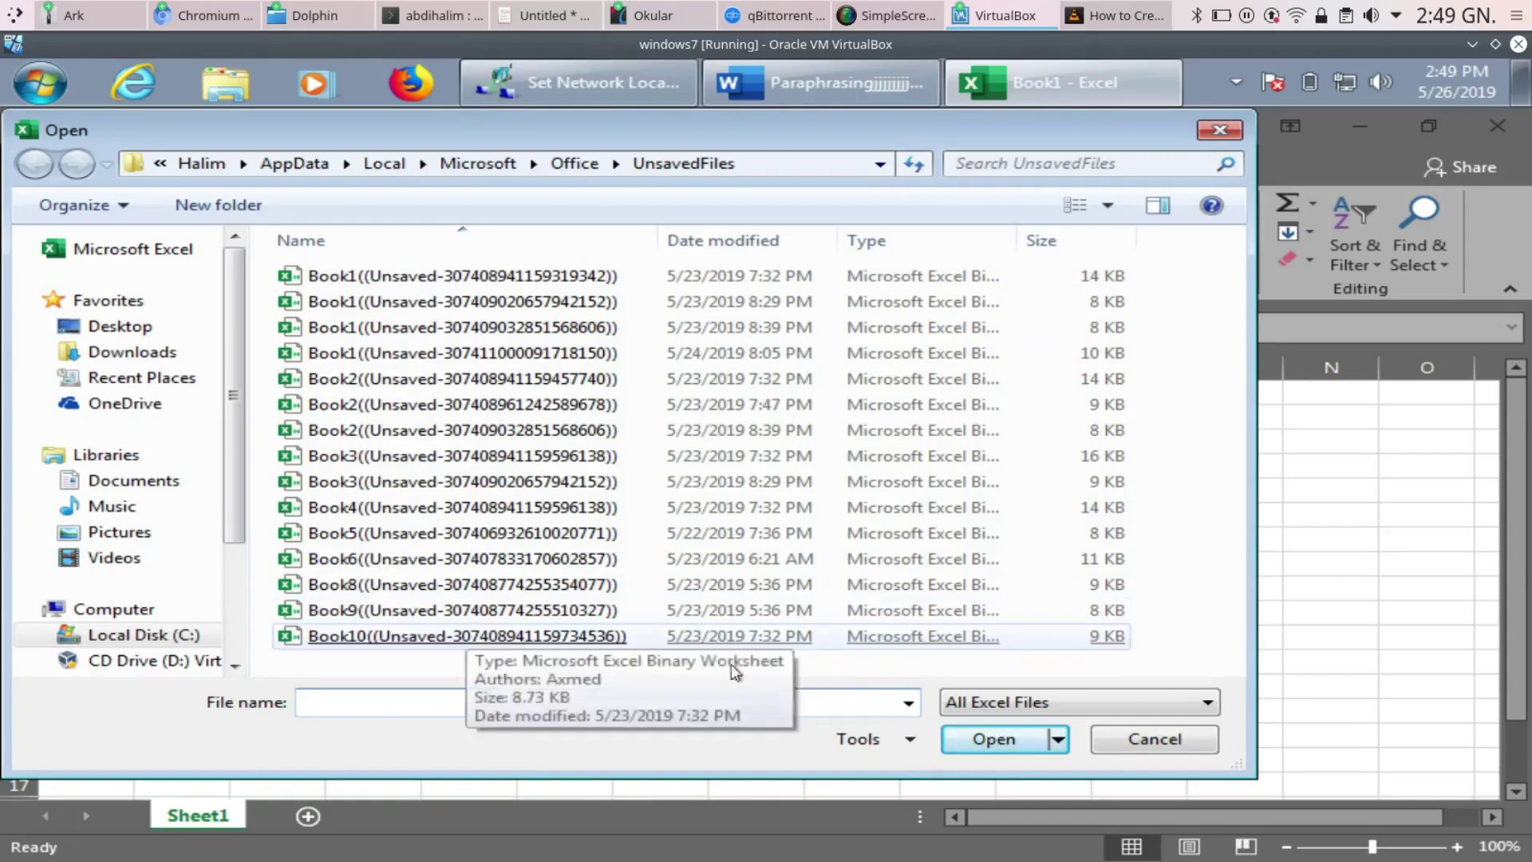
left_click(1209, 734)
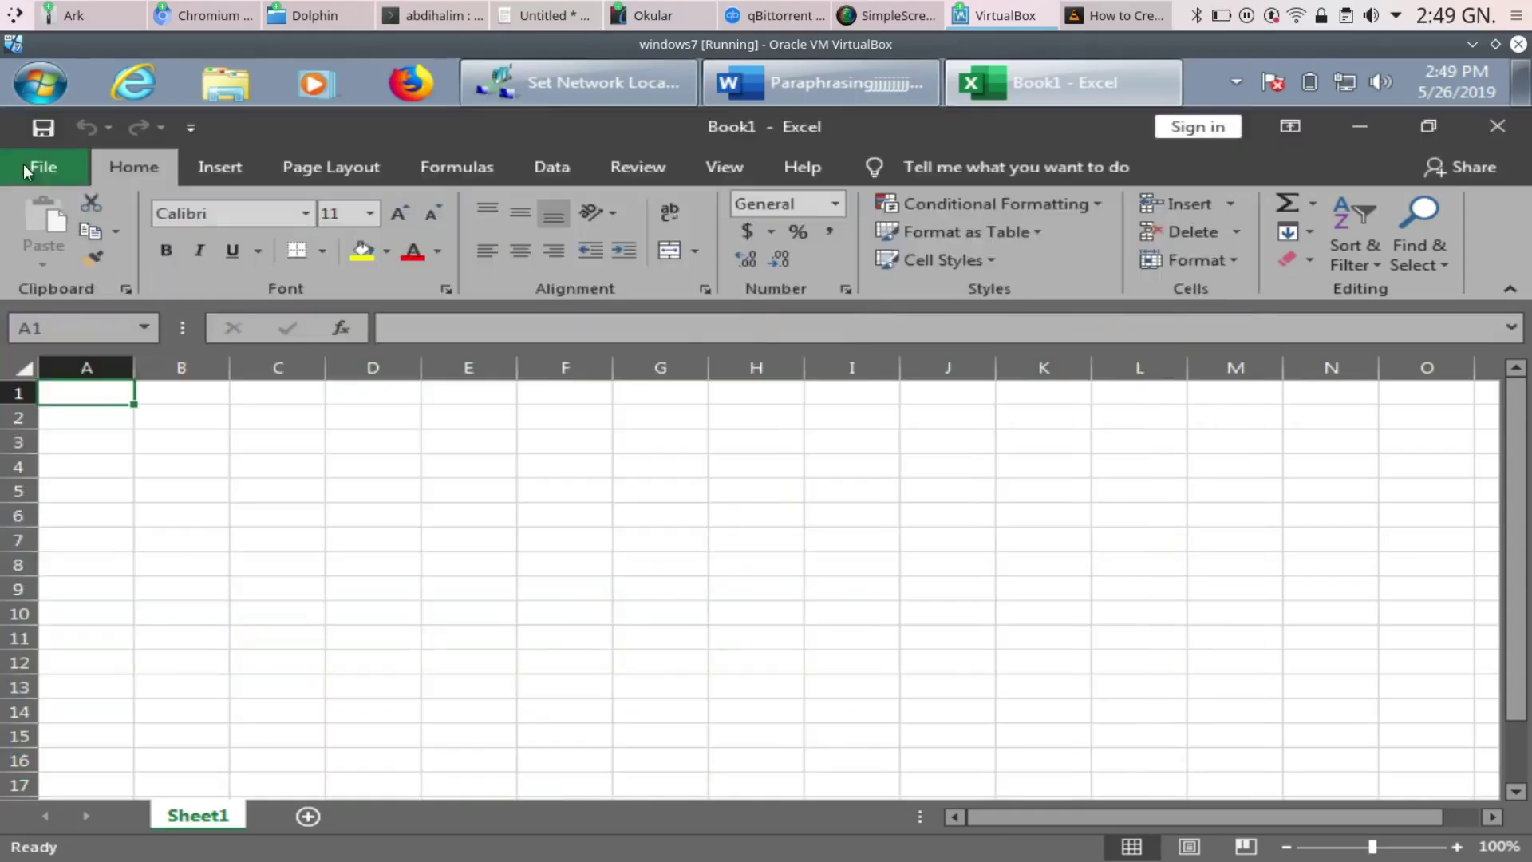
Run Delete All Unsaved Workbooks from File > Info > Manage Workbook and confirm with Yes
left_click(23, 165)
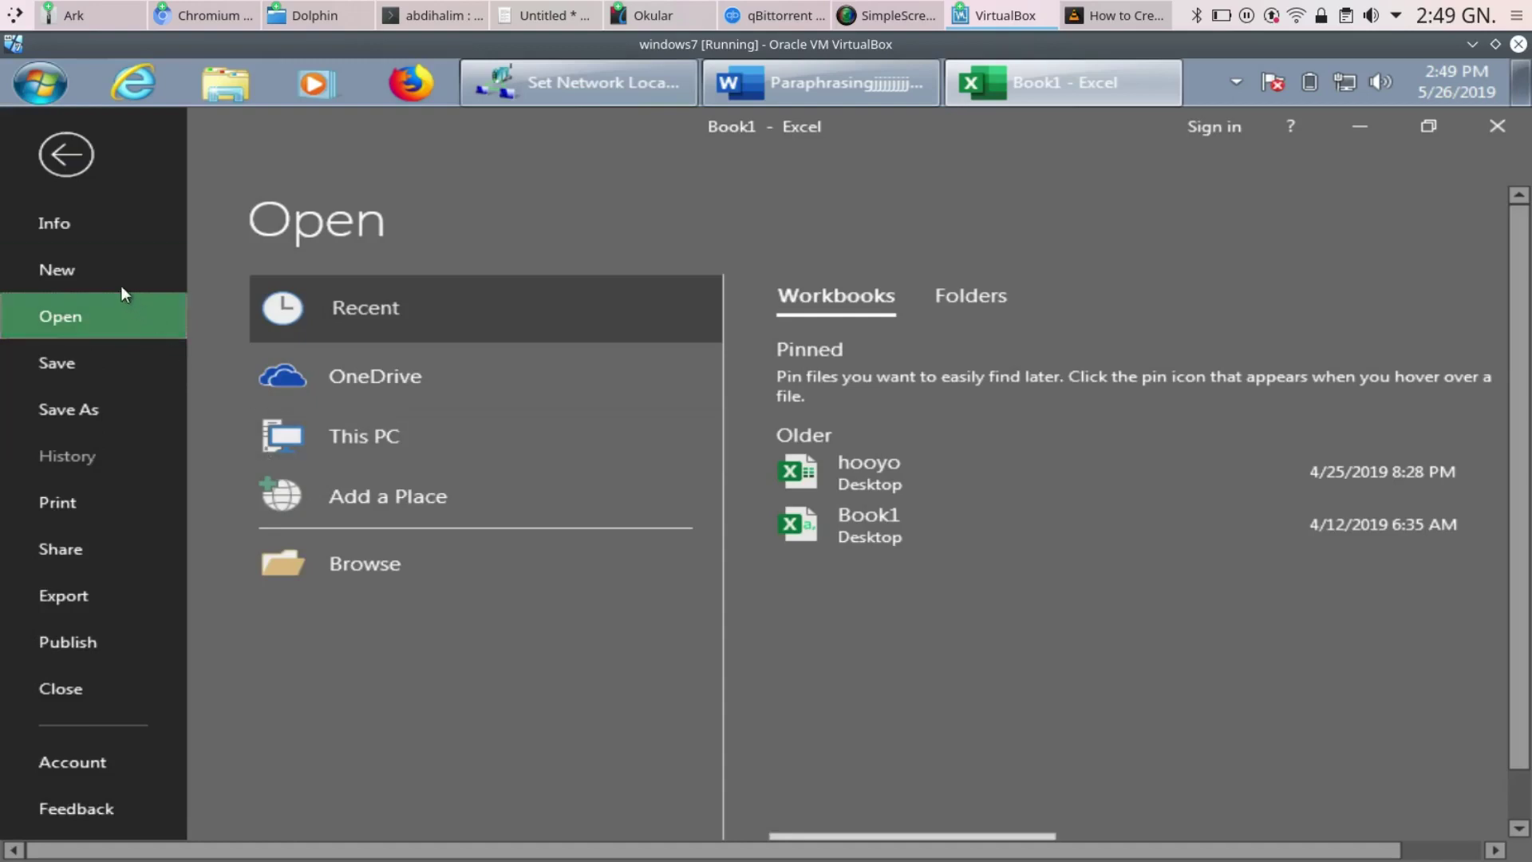
left_click(85, 226)
left_click(351, 732)
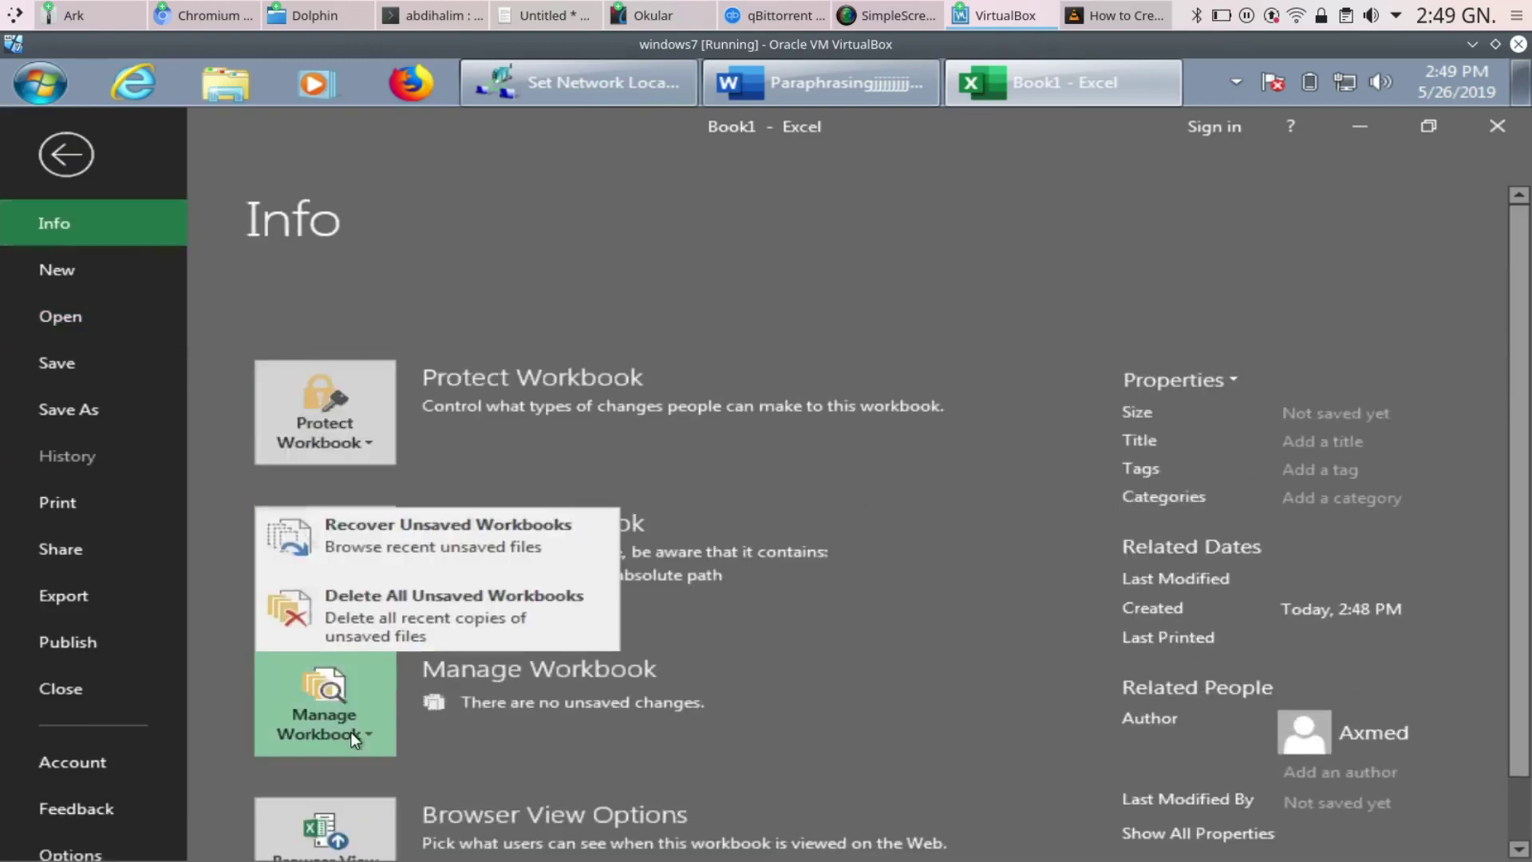
left_click(403, 623)
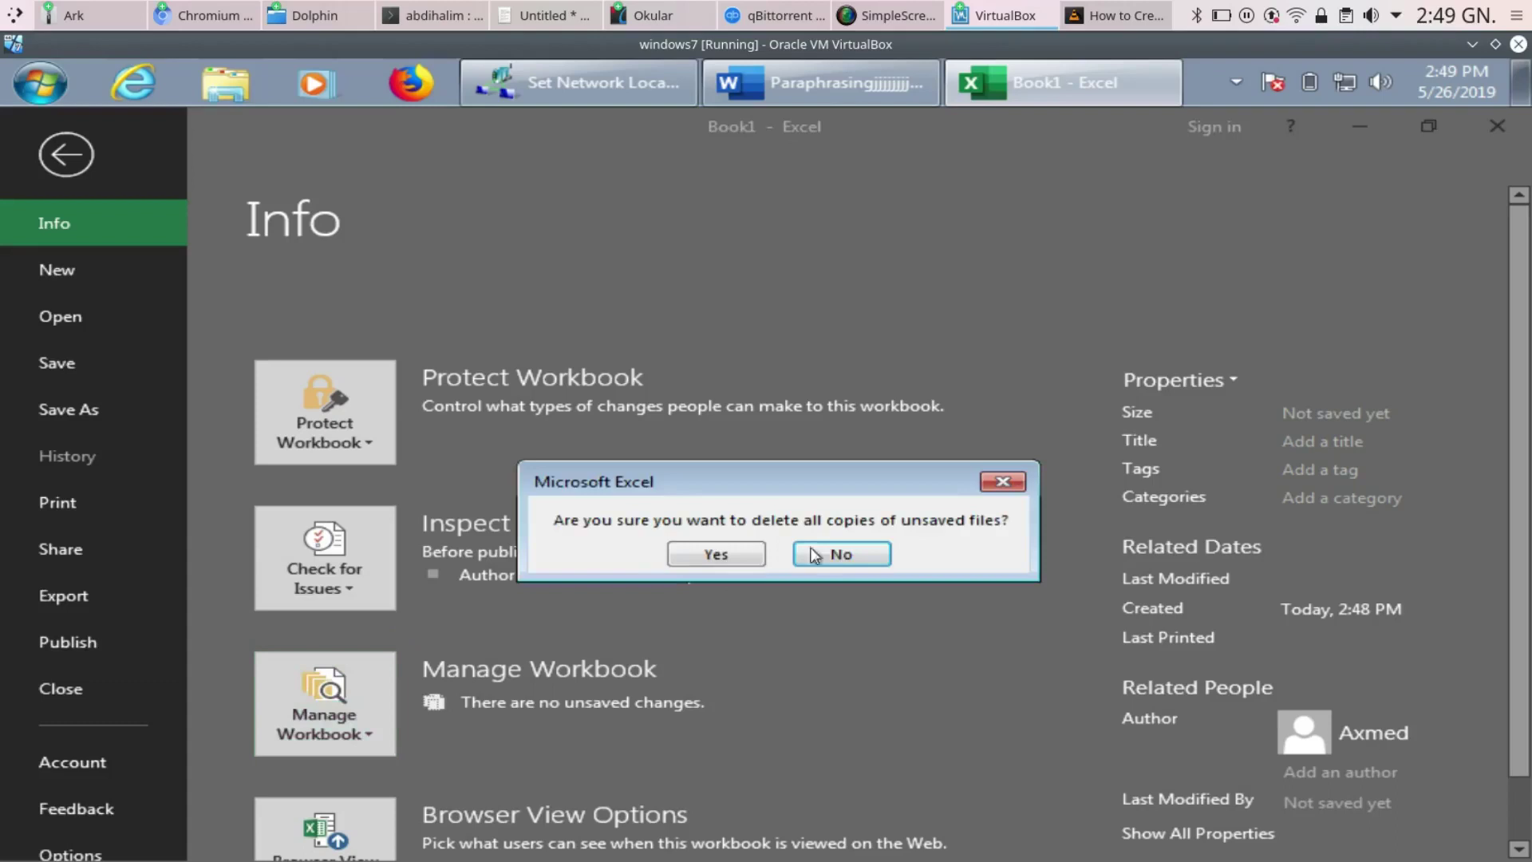
left_click(747, 555)
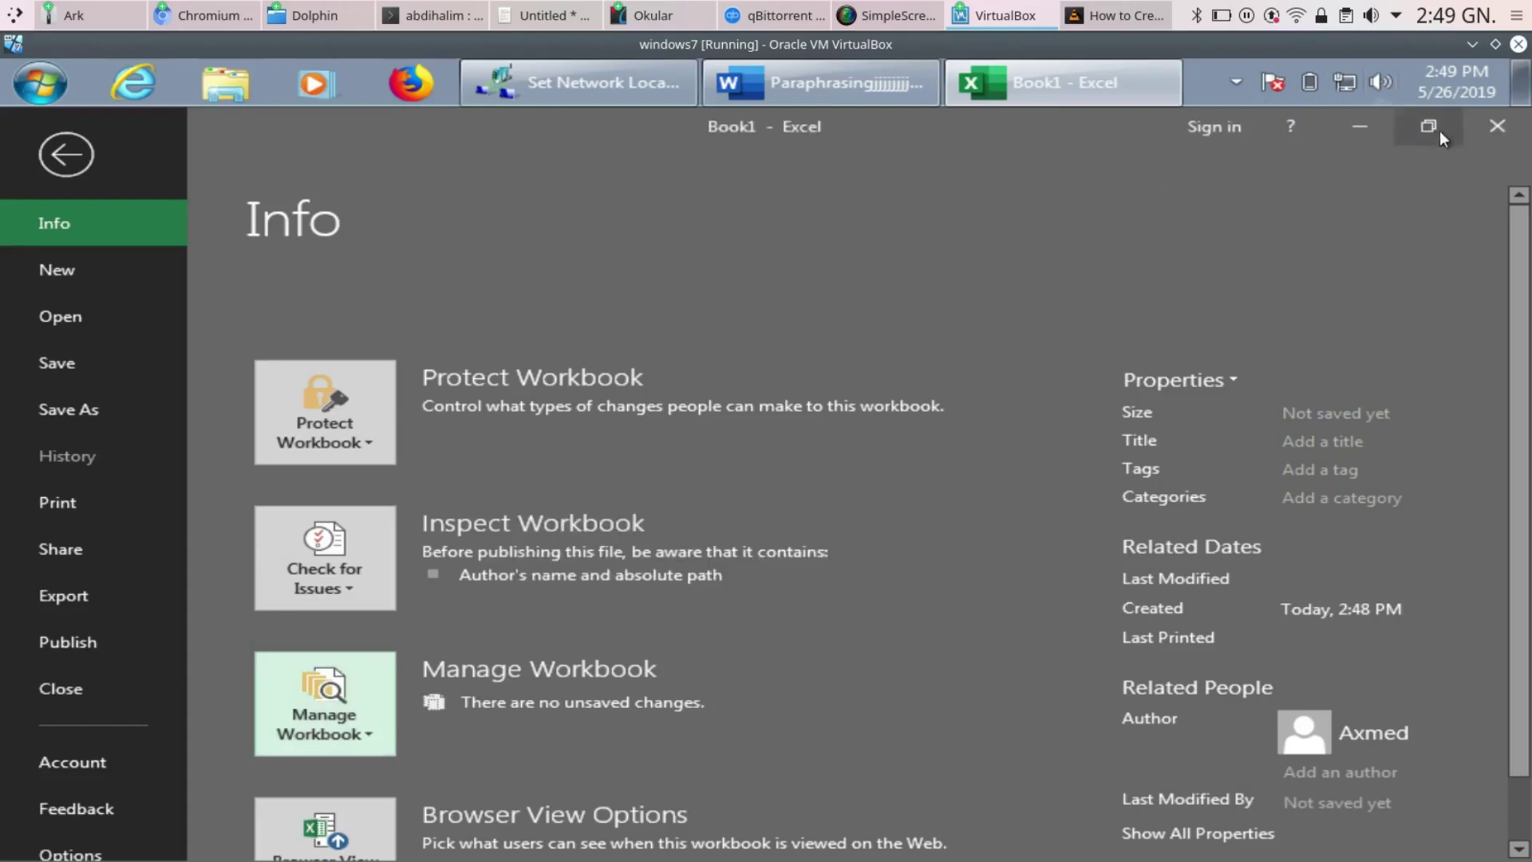
Type 'jaaamac' in cell D7 and close Book1 without saving
left_click(76, 167)
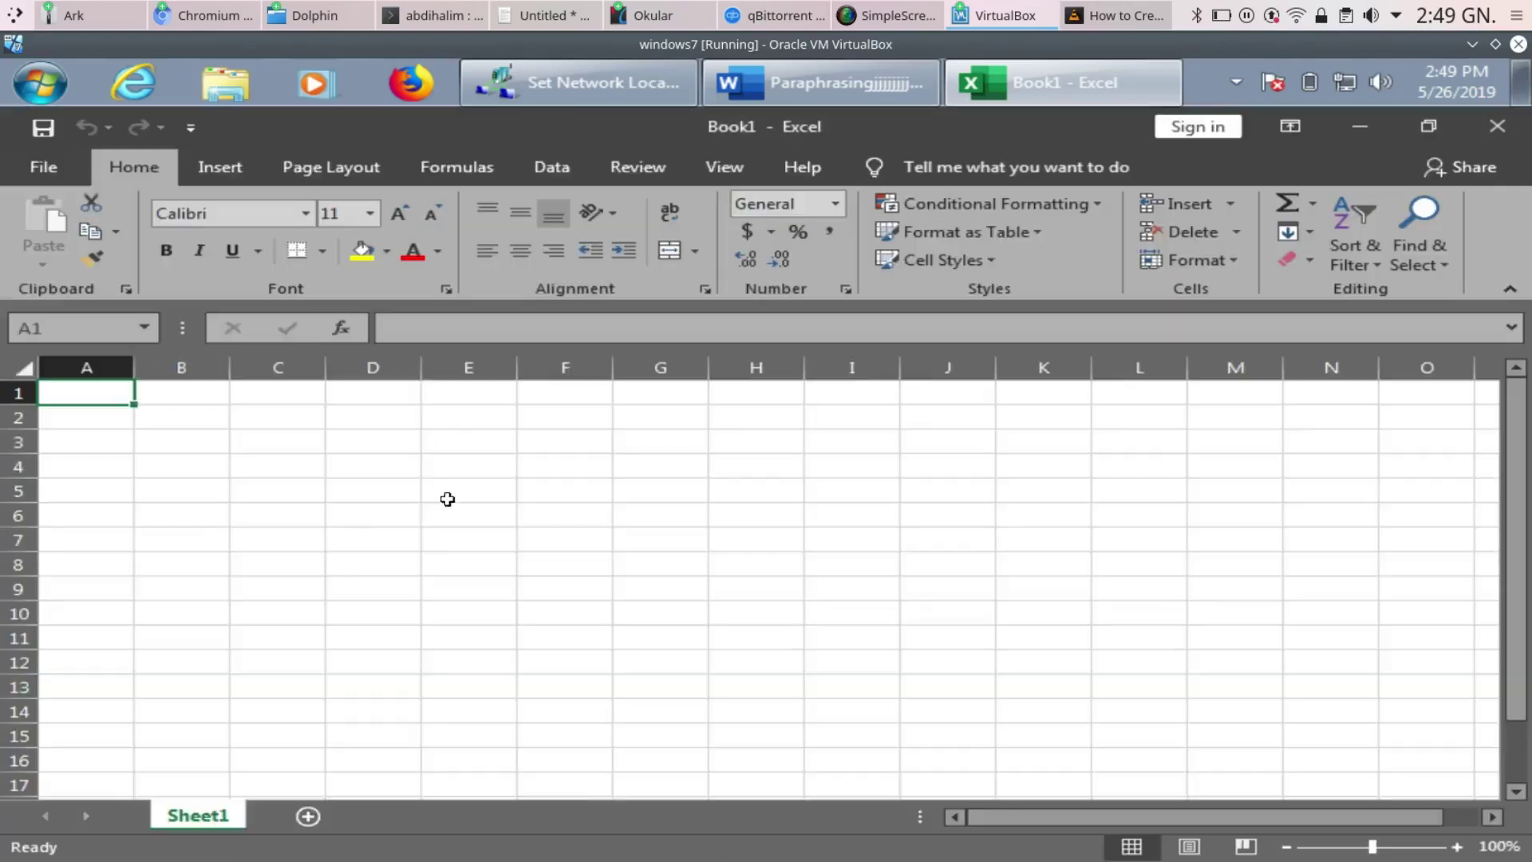
left_click(368, 542)
type("jaaamac")
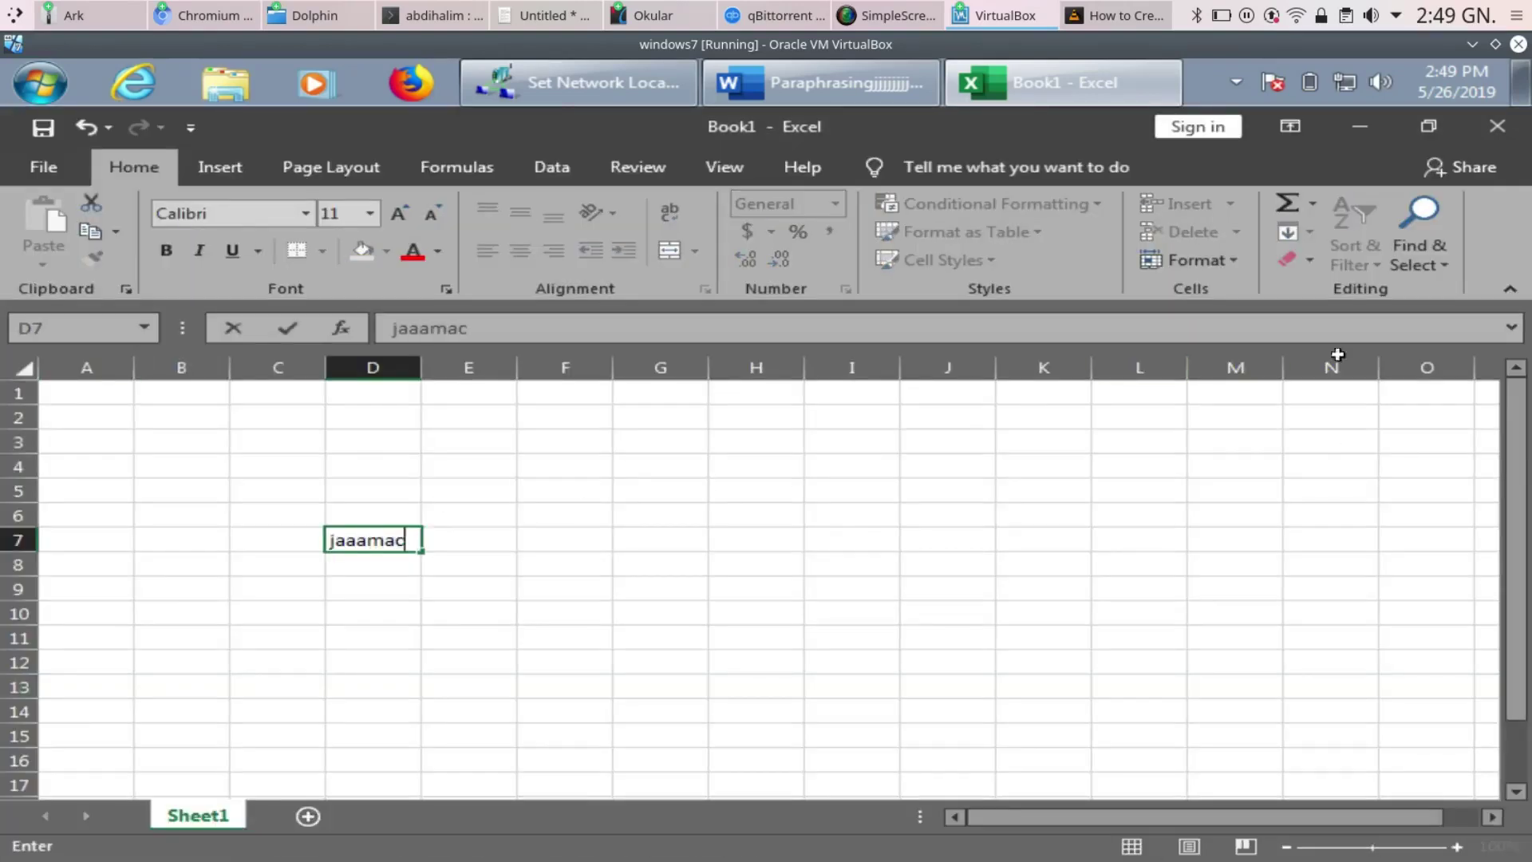
left_click(1498, 128)
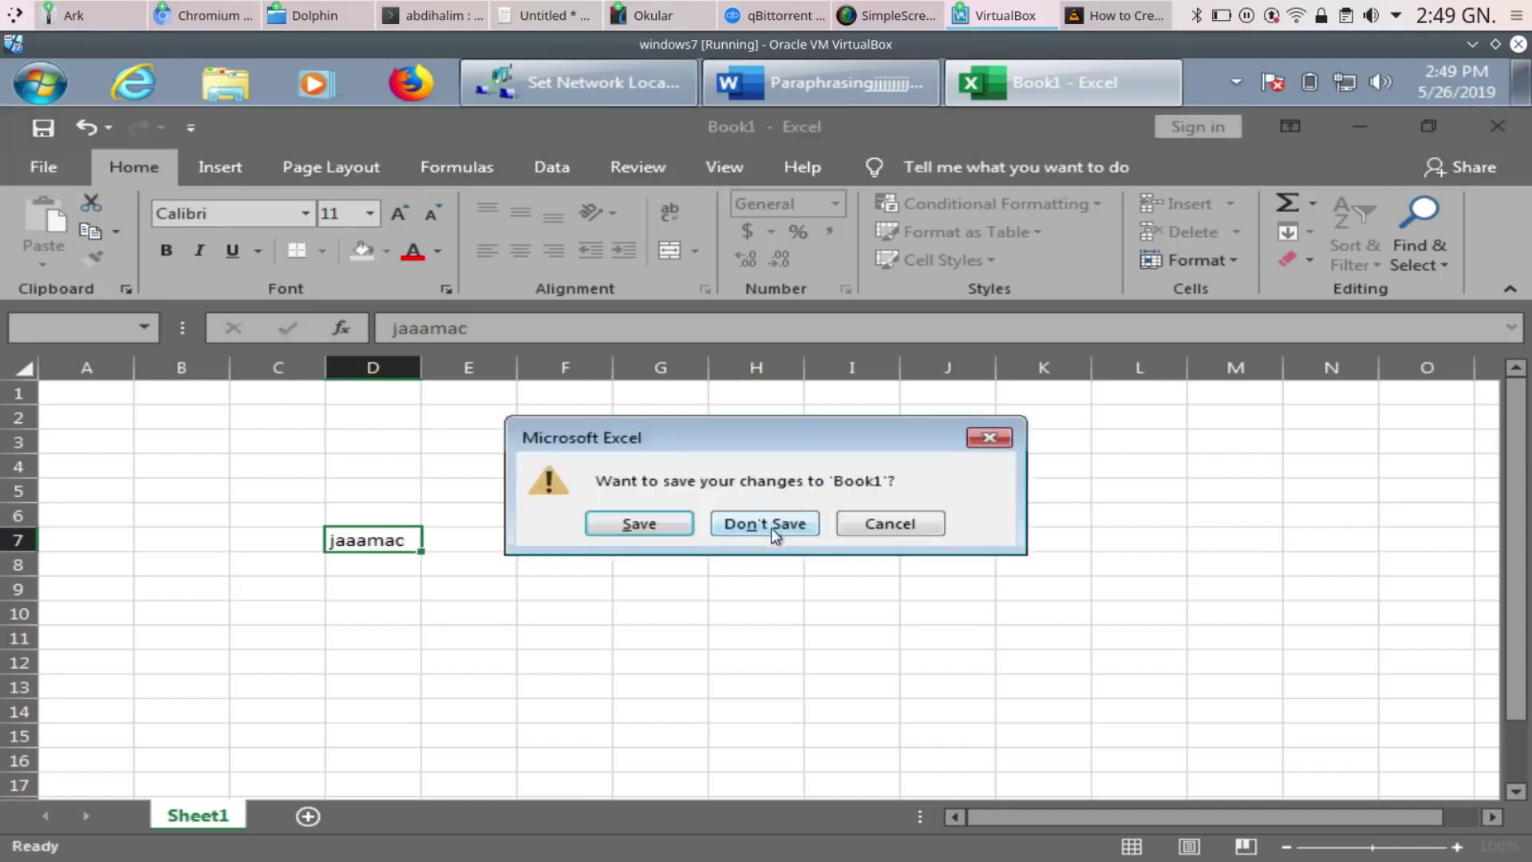
left_click(772, 523)
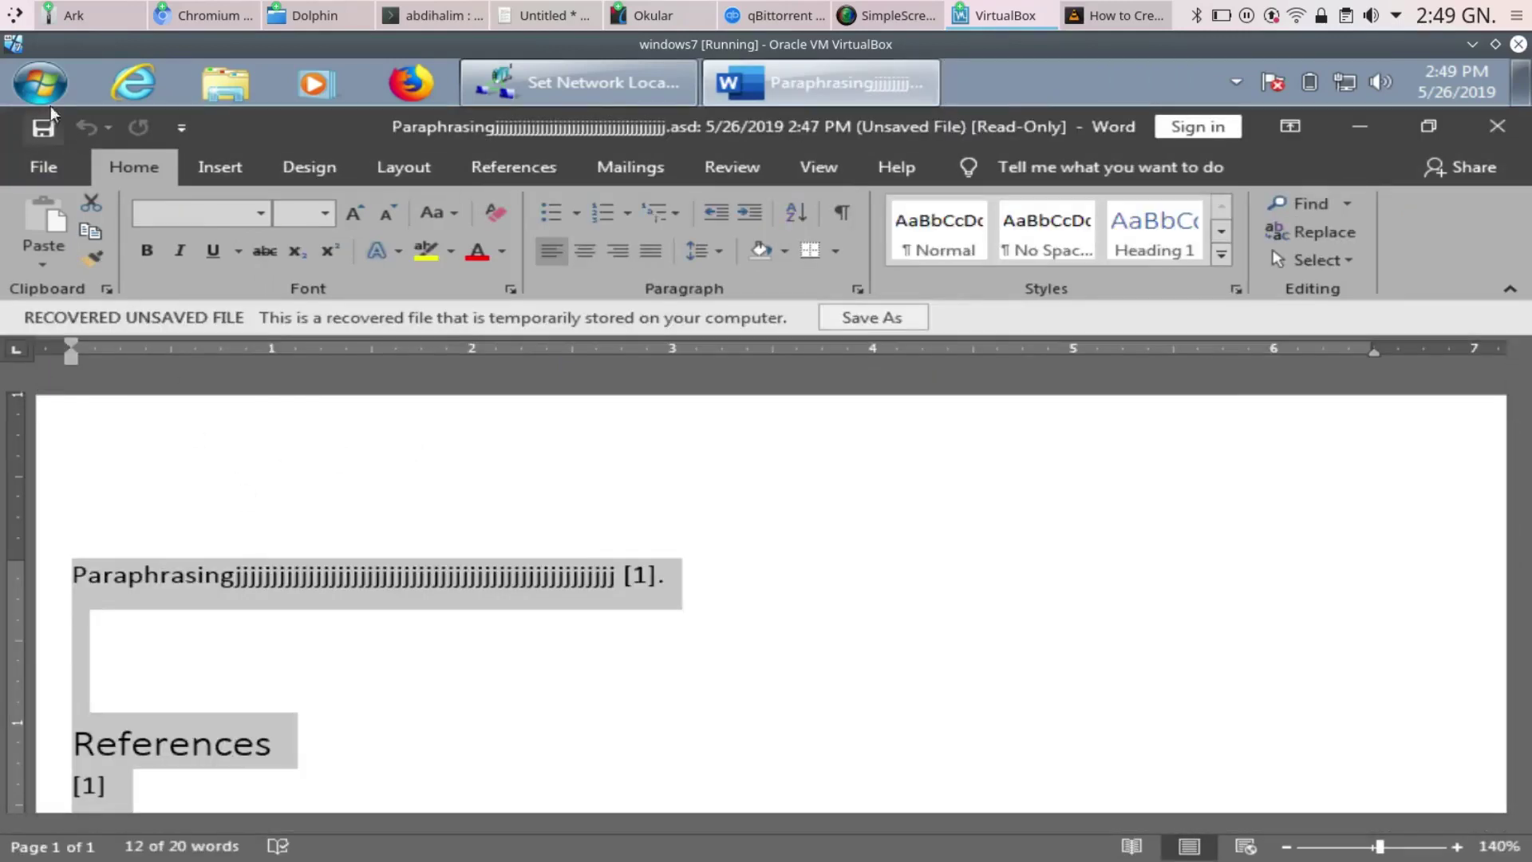
Relaunch Excel from the Start menu with a new blank workbook
left_click(39, 82)
left_click(81, 239)
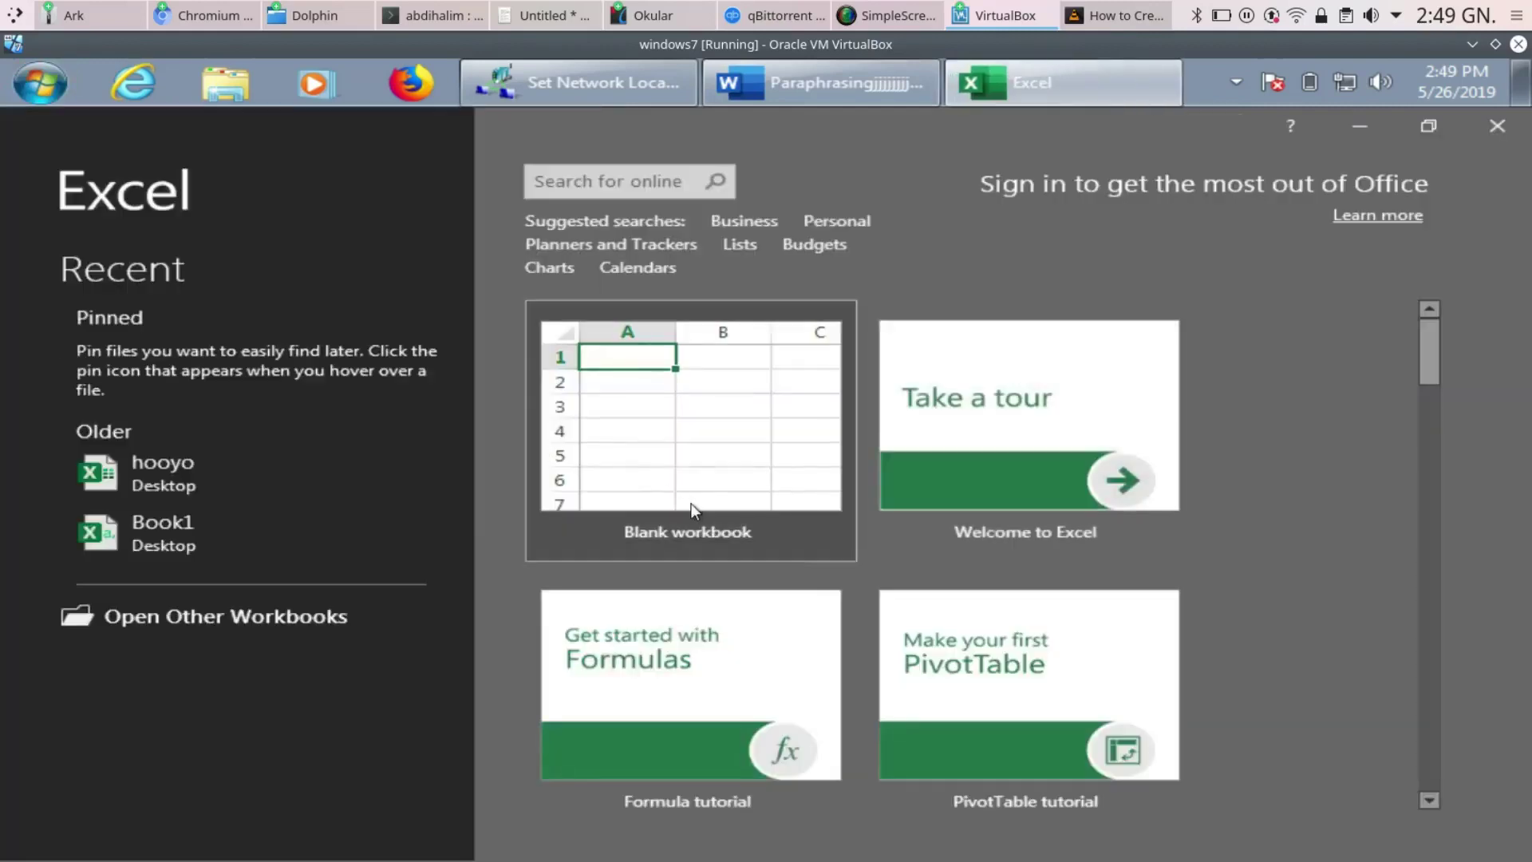
left_click(693, 511)
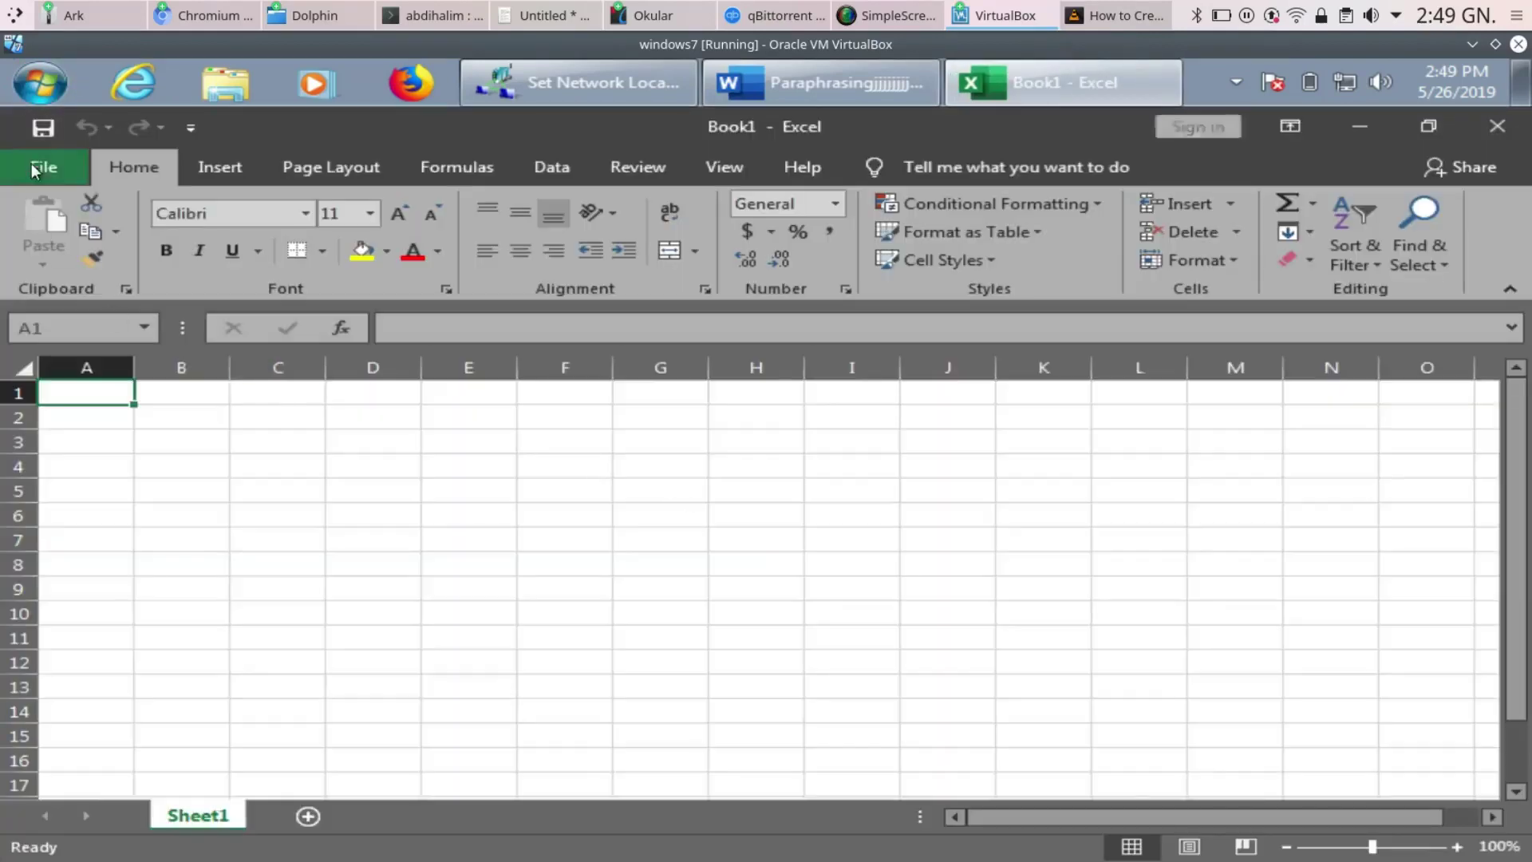
Open Recover Unsaved Workbooks, confirm the UnsavedFiles folder is empty, and close it
left_click(33, 170)
left_click(86, 242)
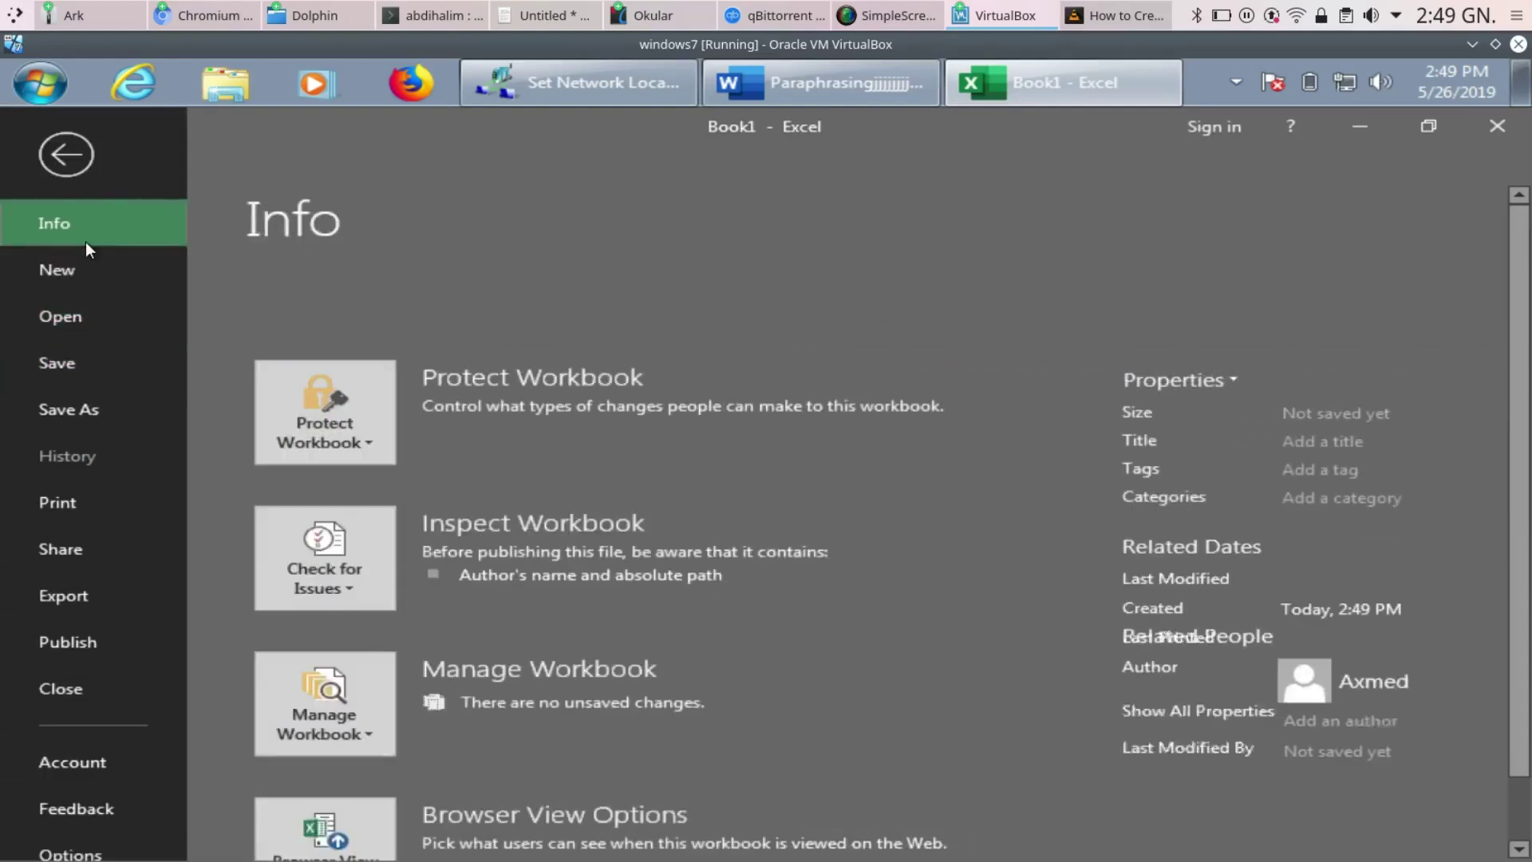
left_click(360, 732)
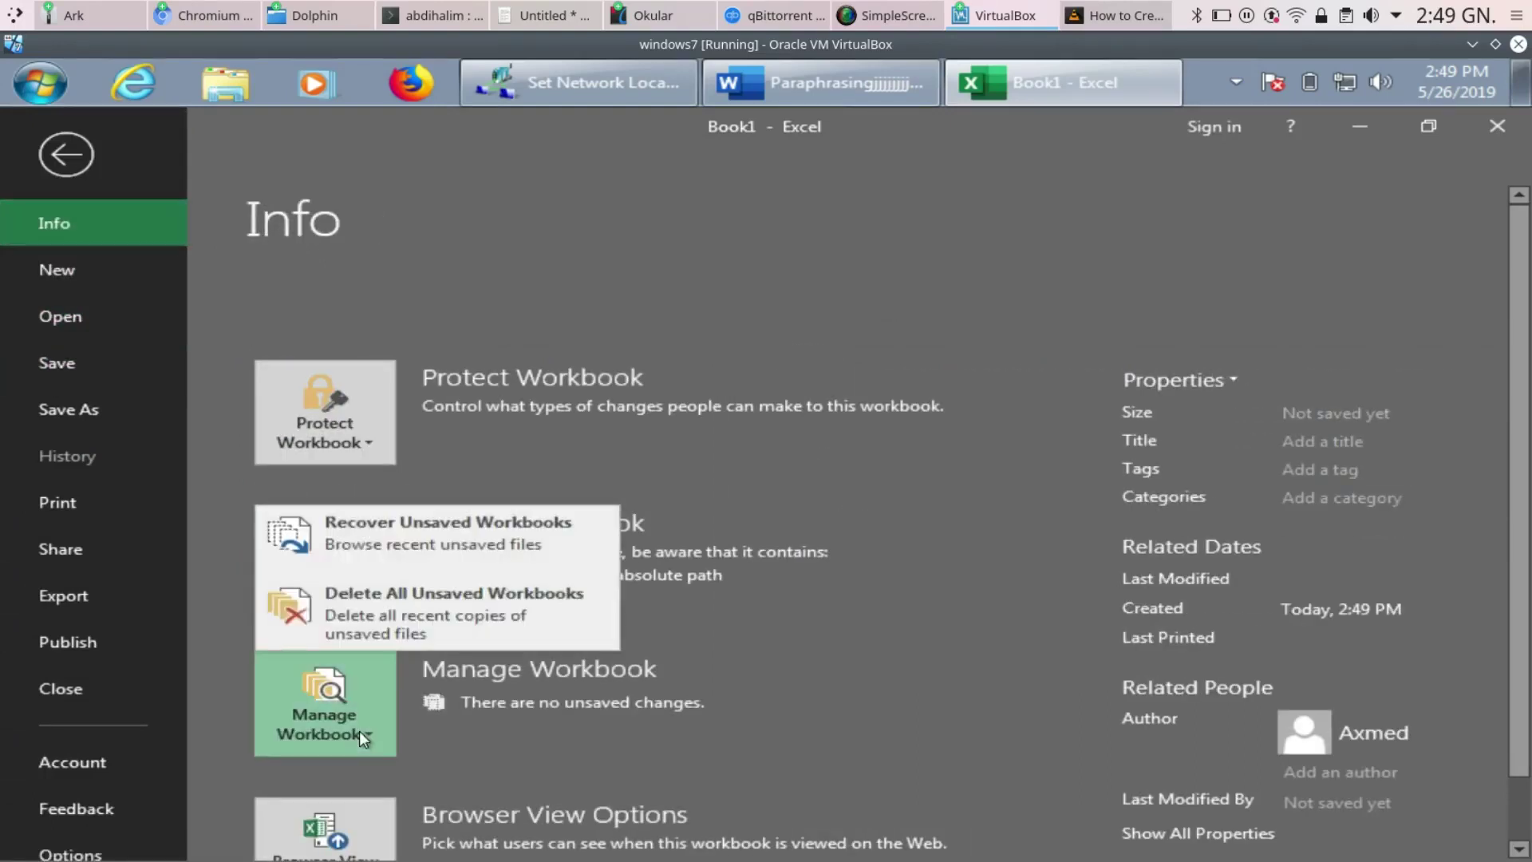
left_click(357, 548)
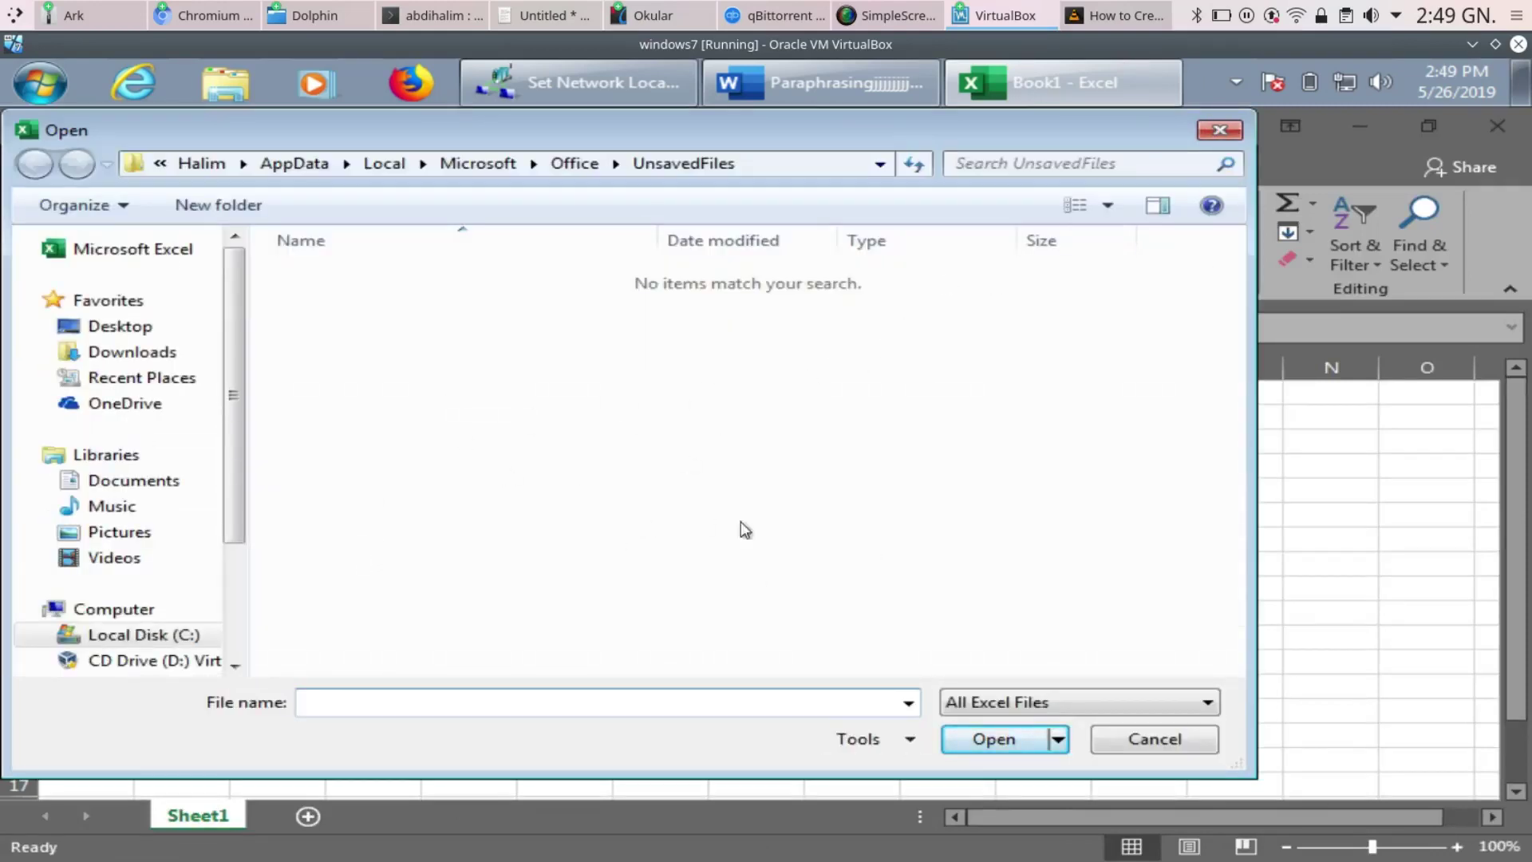
left_click(1220, 131)
Minimize the recovered Word document and the Excel window, then hide the VirtualBox window to reveal the KDE desktop
left_click(808, 73)
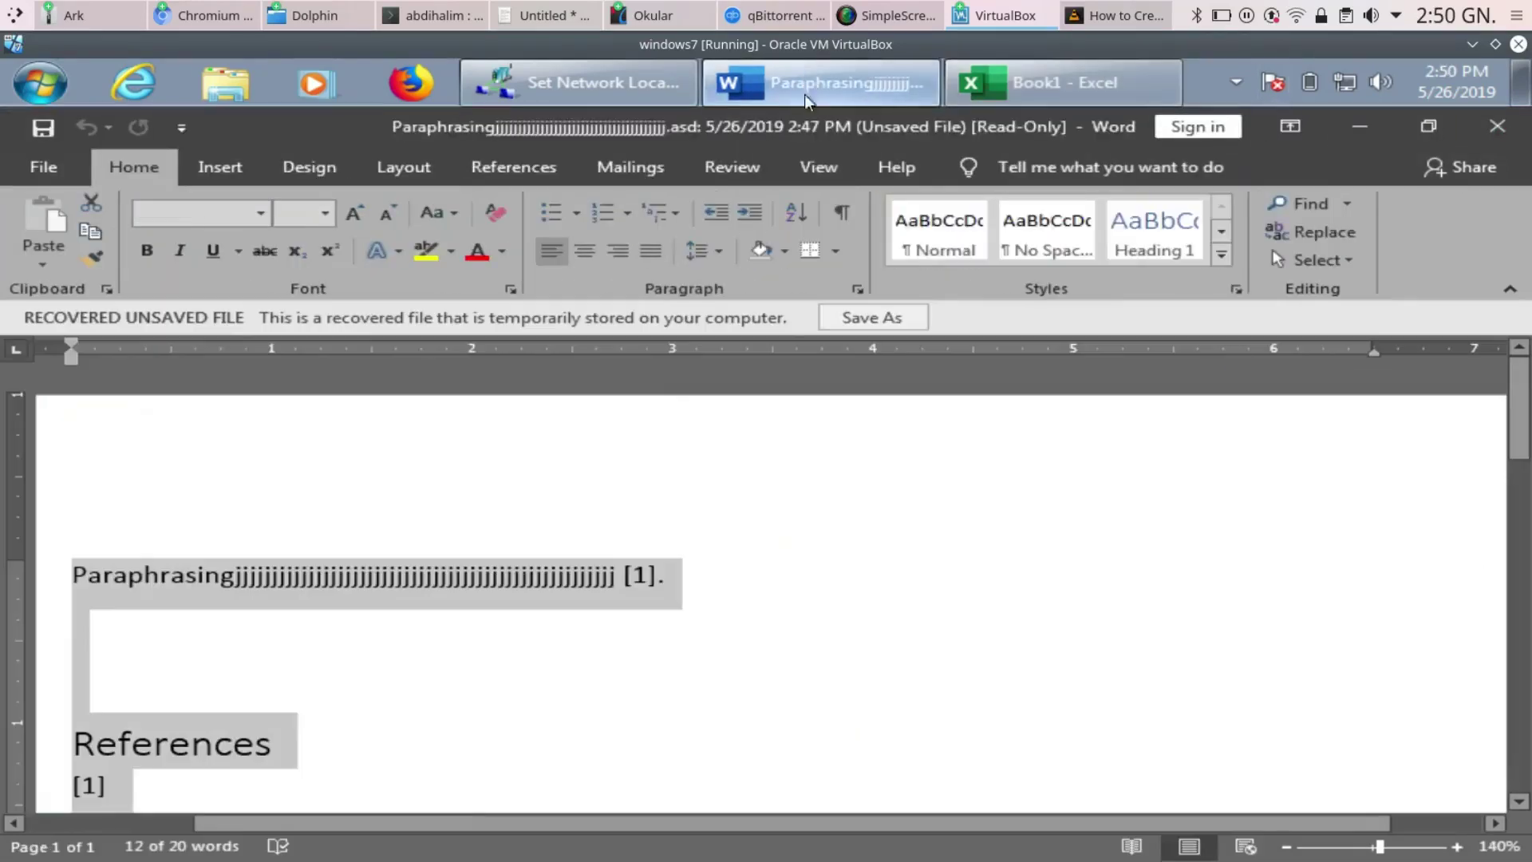
left_click(1369, 128)
left_click(1367, 128)
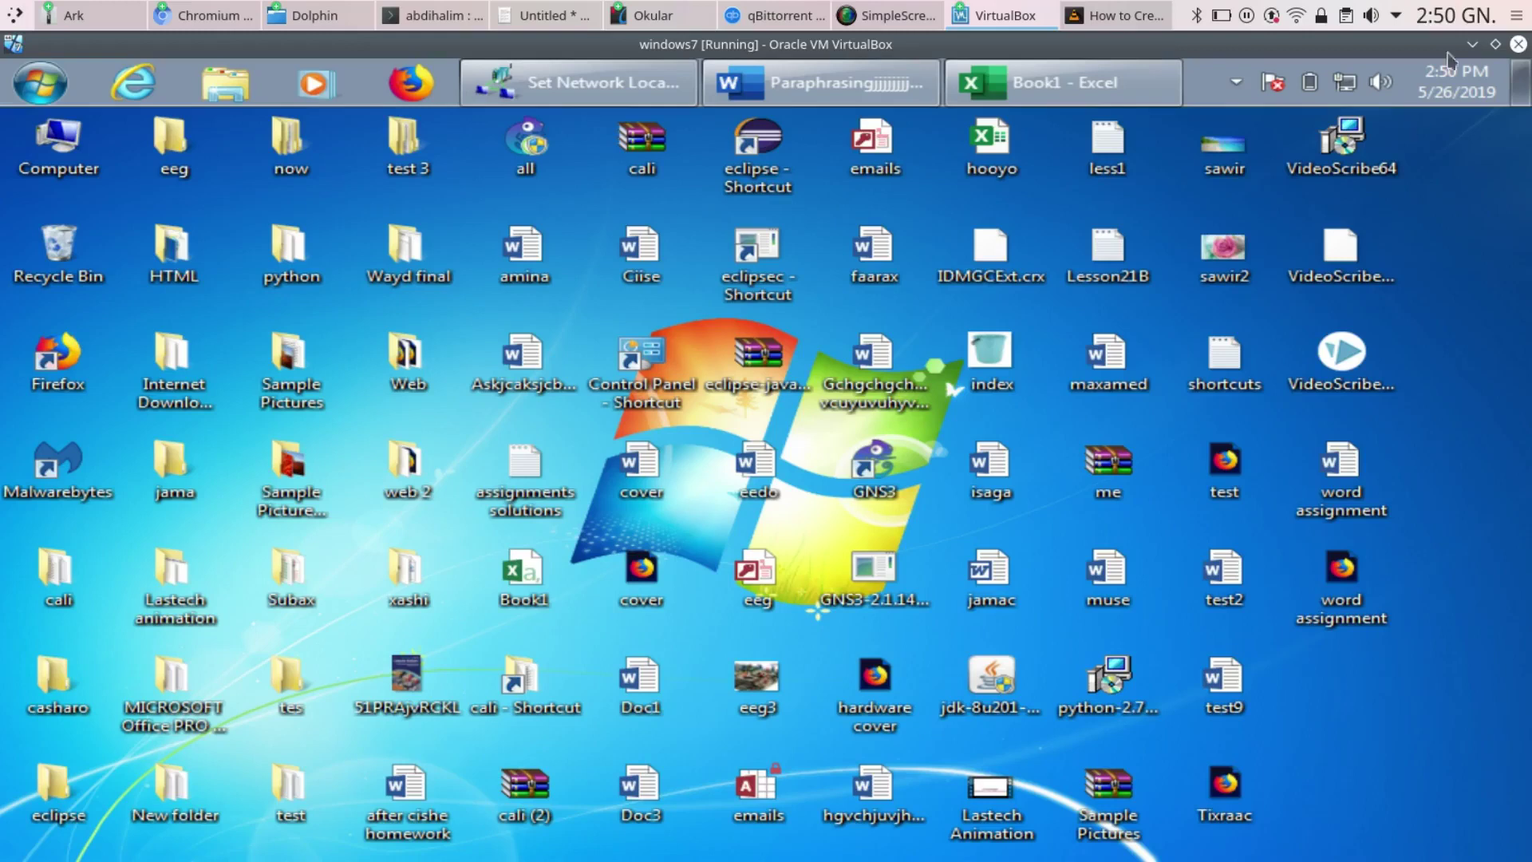
left_click(1471, 44)
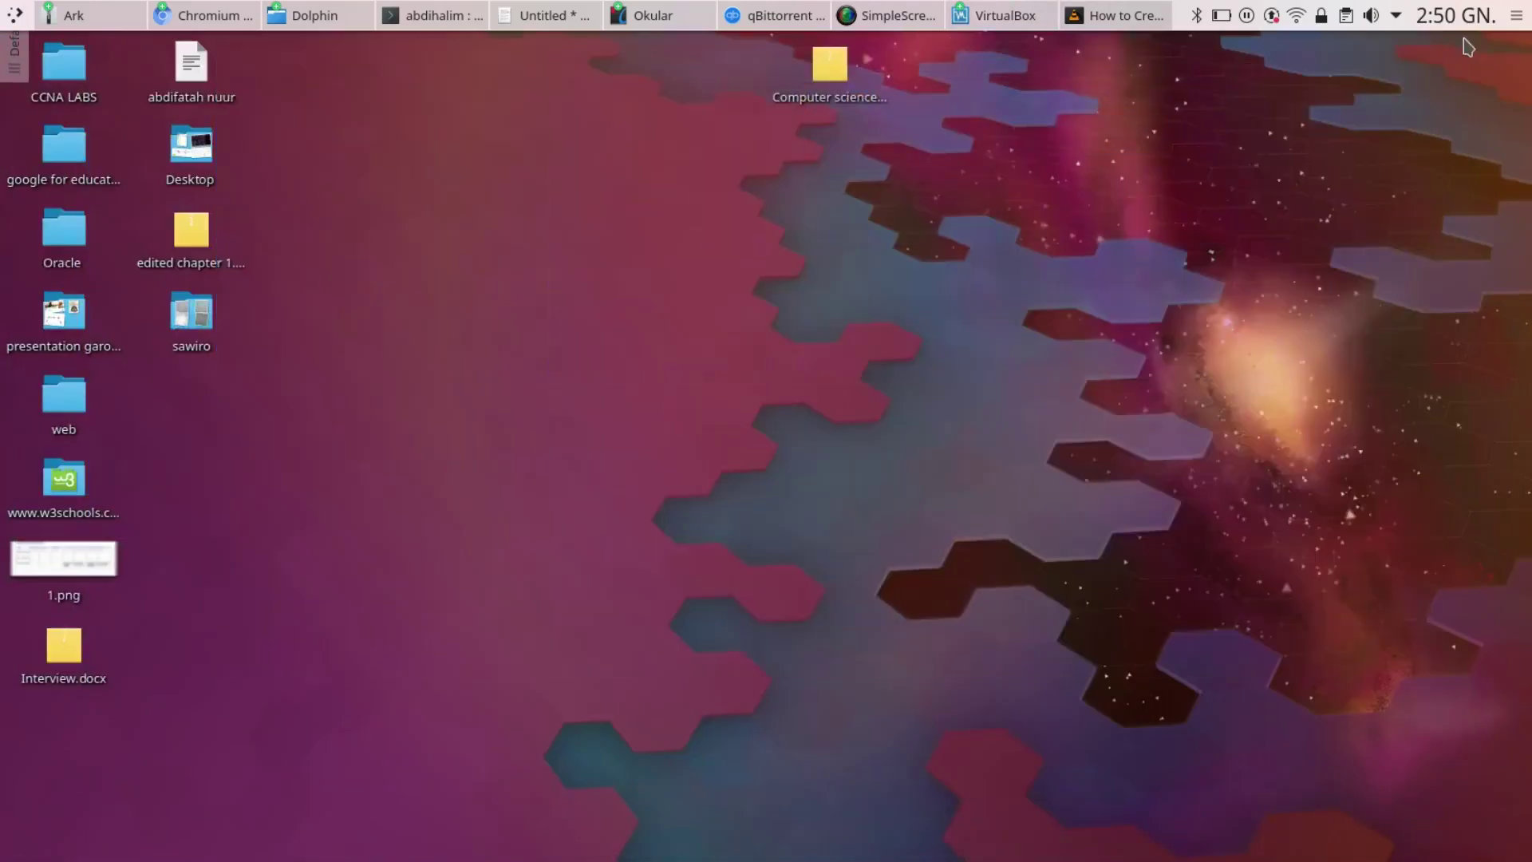